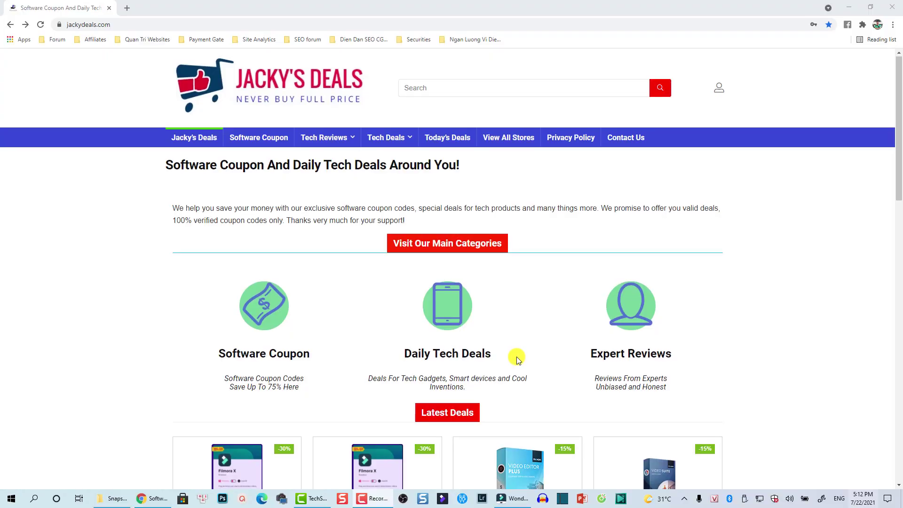
Step: Open the 30% off Filmora X for Windows deal and go to its order page
scroll(513, 356, down, 5)
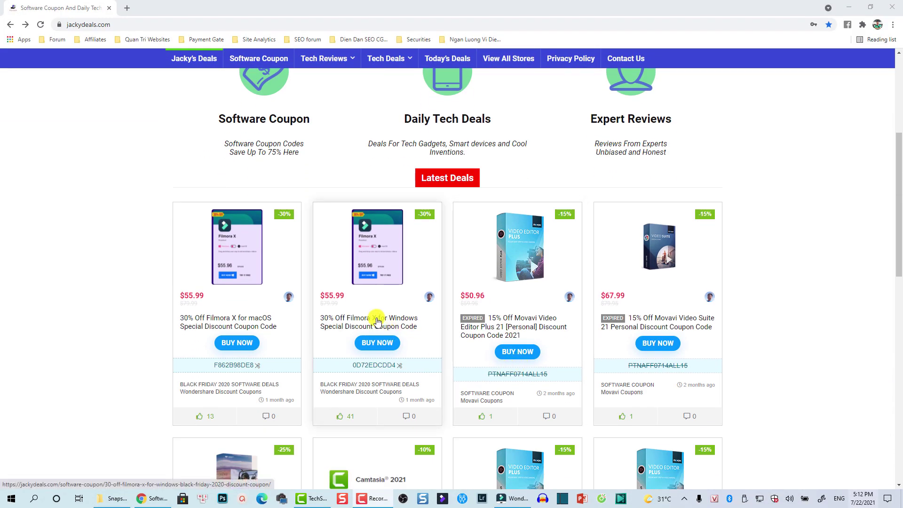
click(377, 321)
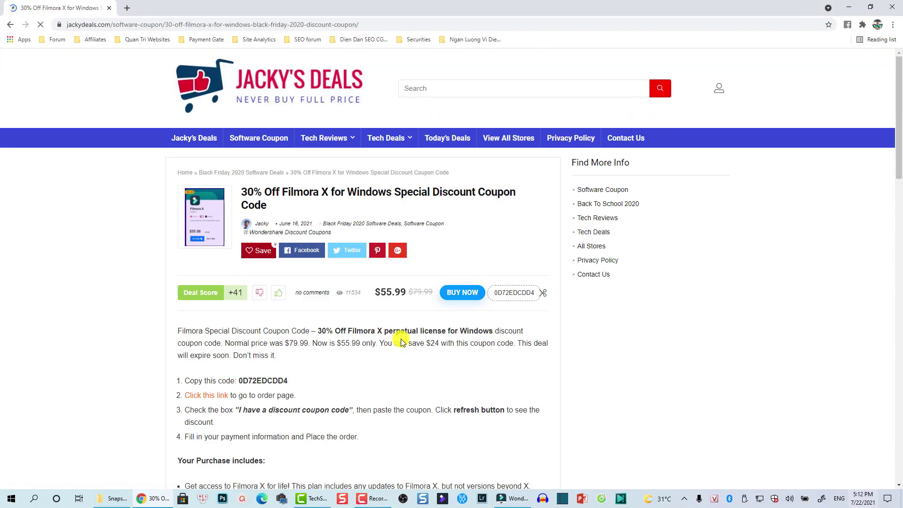
scroll(427, 339, down, 1)
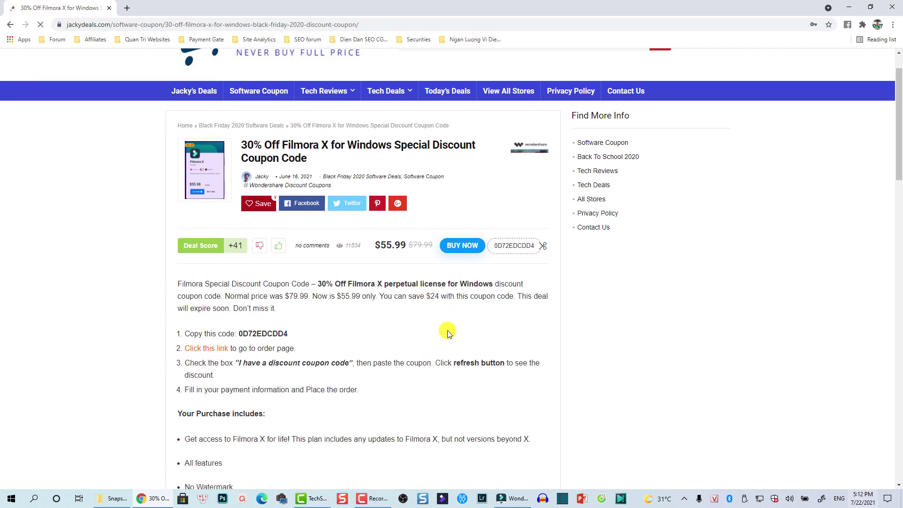
scroll(352, 310, down, 4)
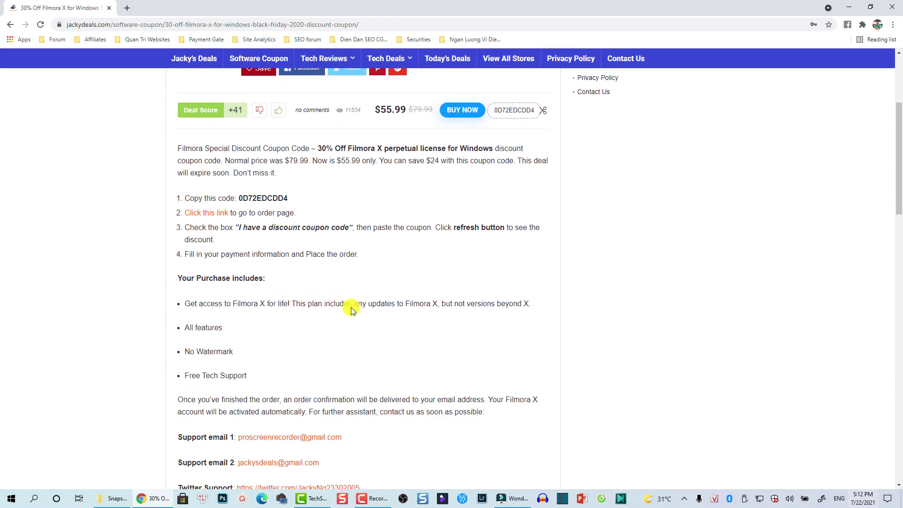
scroll(352, 309, down, 1)
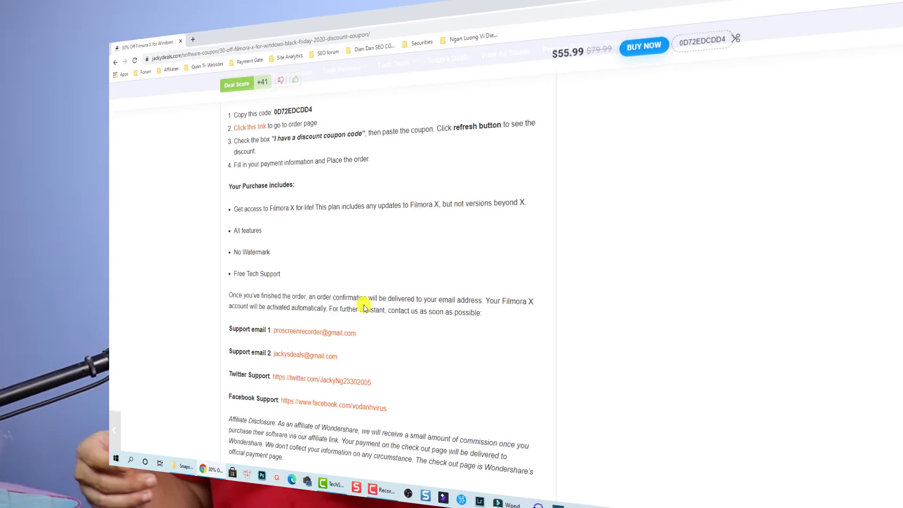
click(206, 114)
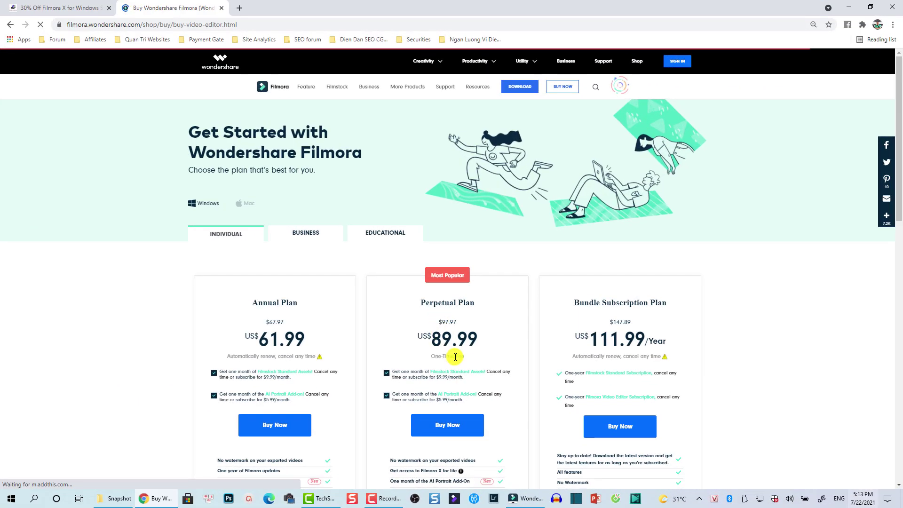
Step: Remove the Filmstock and AI Portrait add-ons from the Perpetual Plan
scroll(454, 359, down, 3)
scroll(468, 373, up, 2)
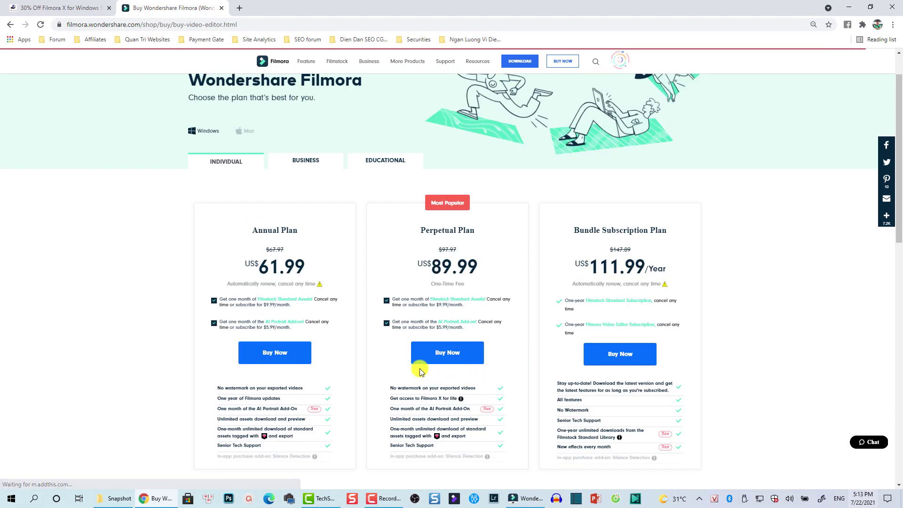
click(385, 300)
click(386, 323)
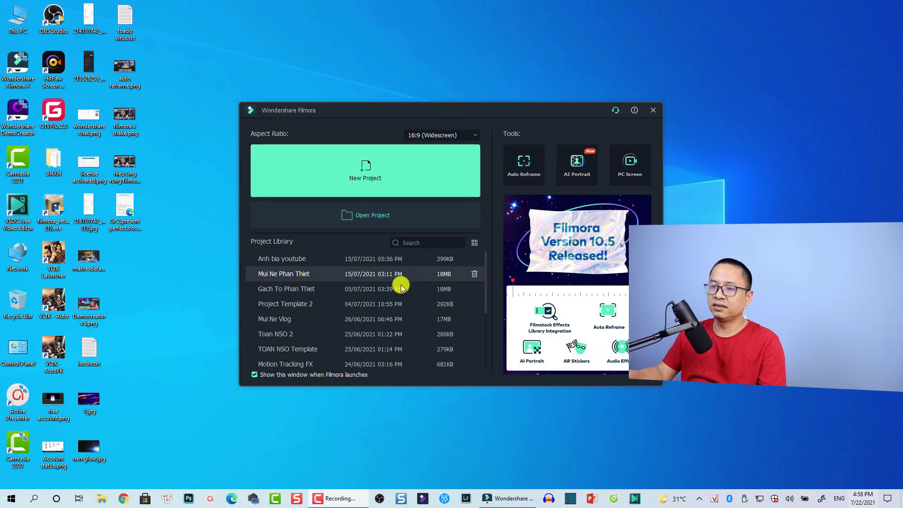
click(86, 403)
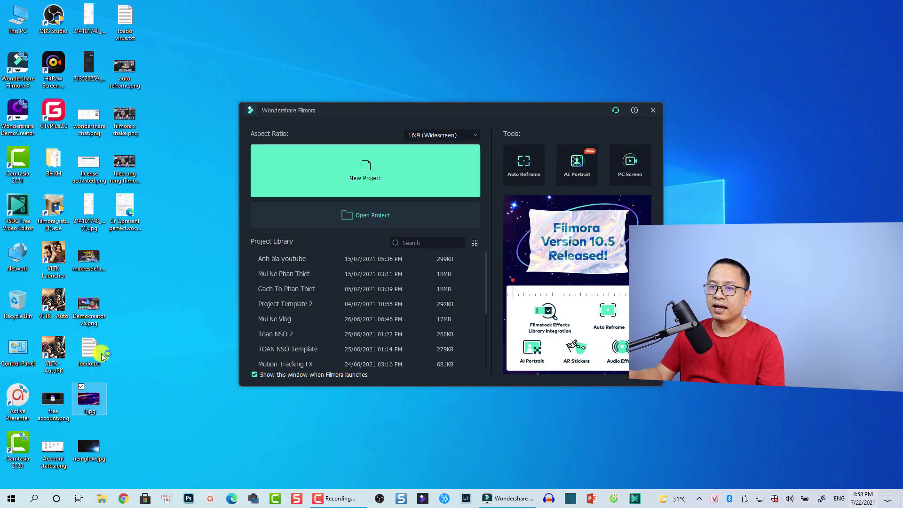
key(Return)
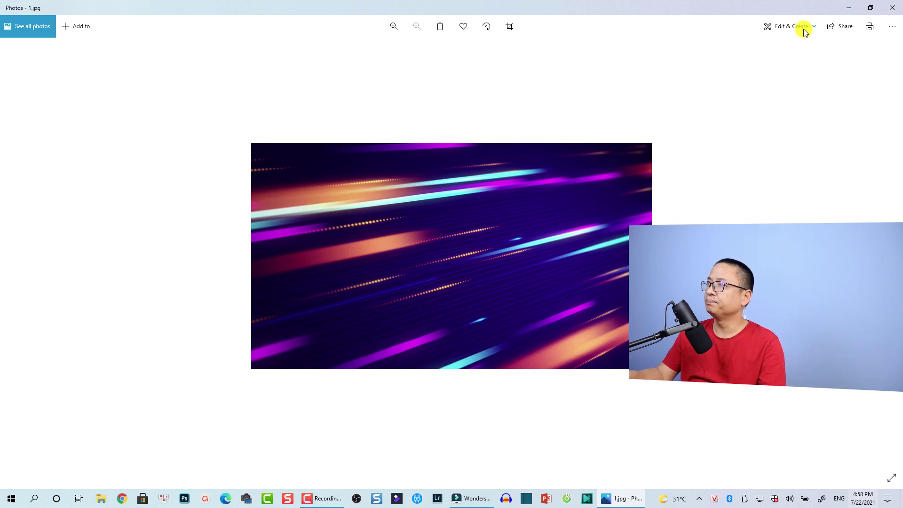
click(887, 11)
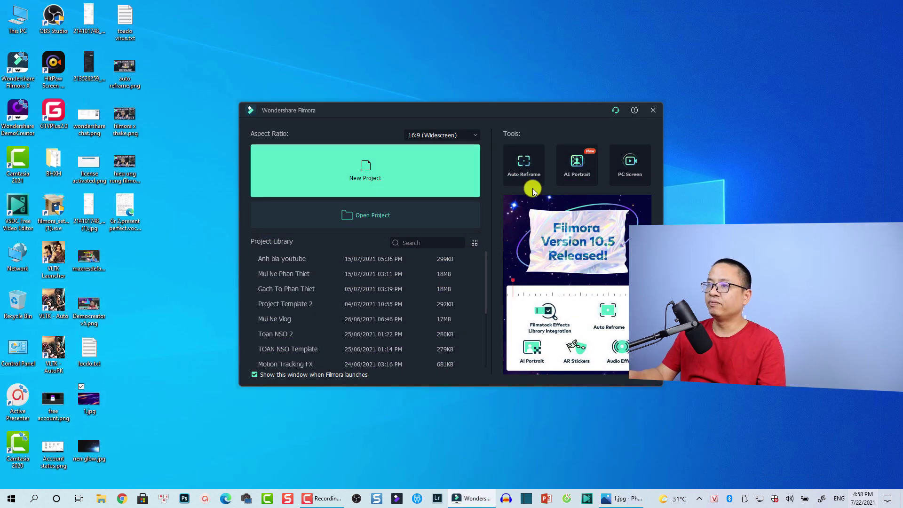
Step: Create a new project and import the photo IMG_0009.JPG into its media
click(368, 177)
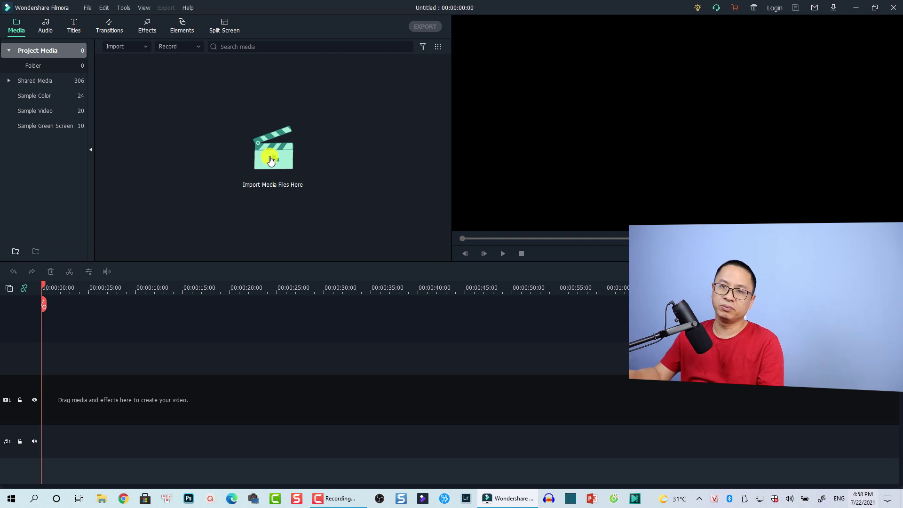
click(272, 198)
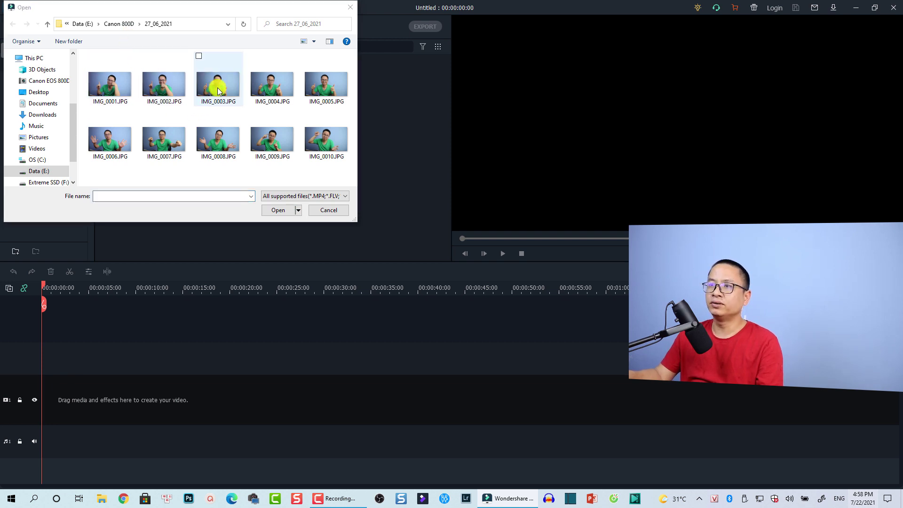
click(275, 146)
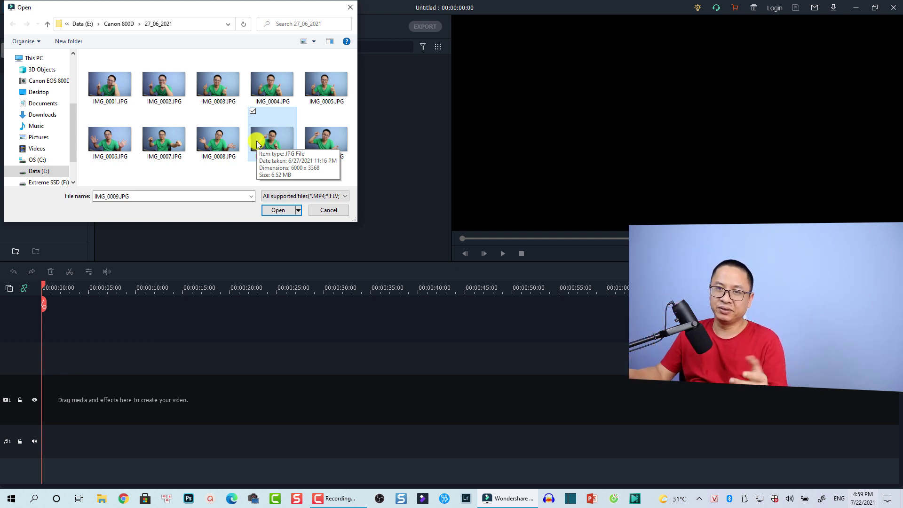
click(278, 210)
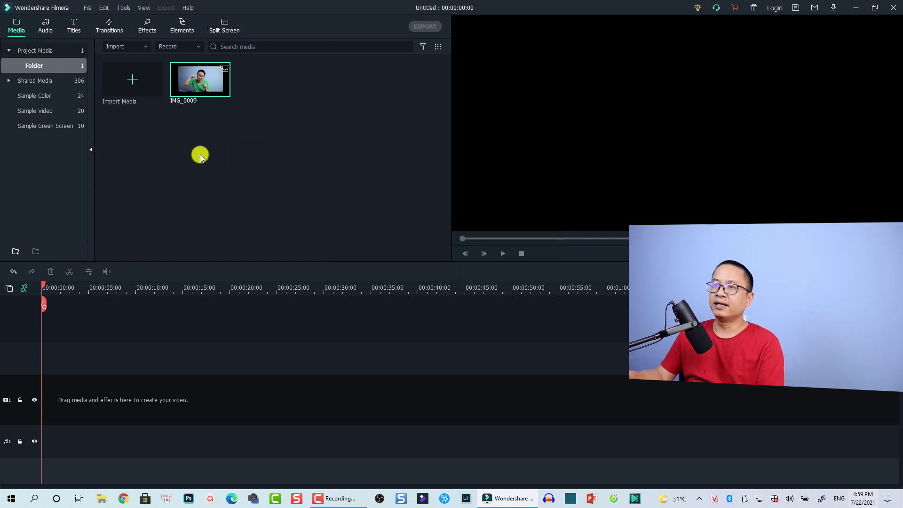
Step: Import 1.jpg from the Desktop into the project media
click(135, 86)
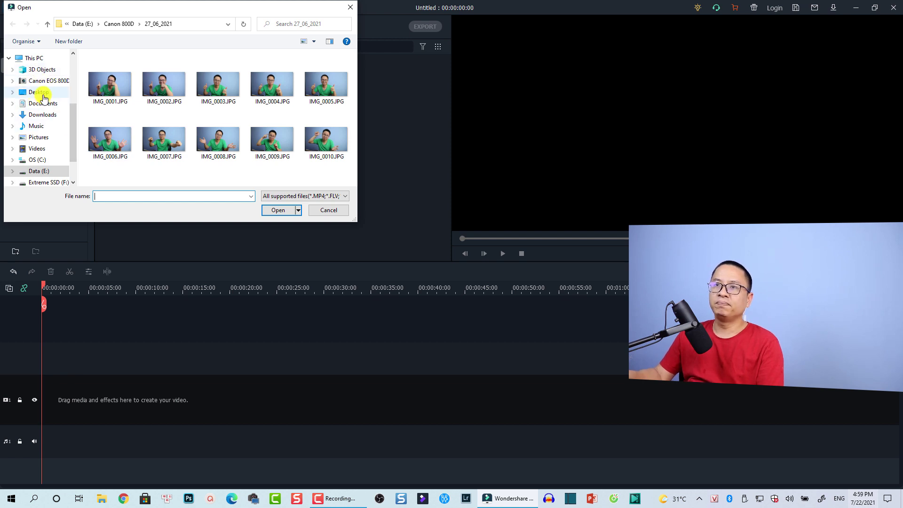
click(41, 93)
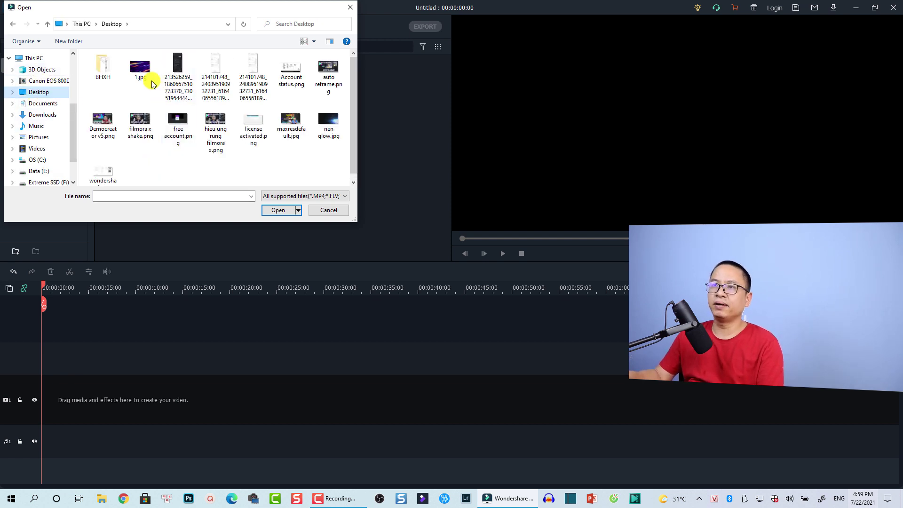
click(142, 66)
click(280, 211)
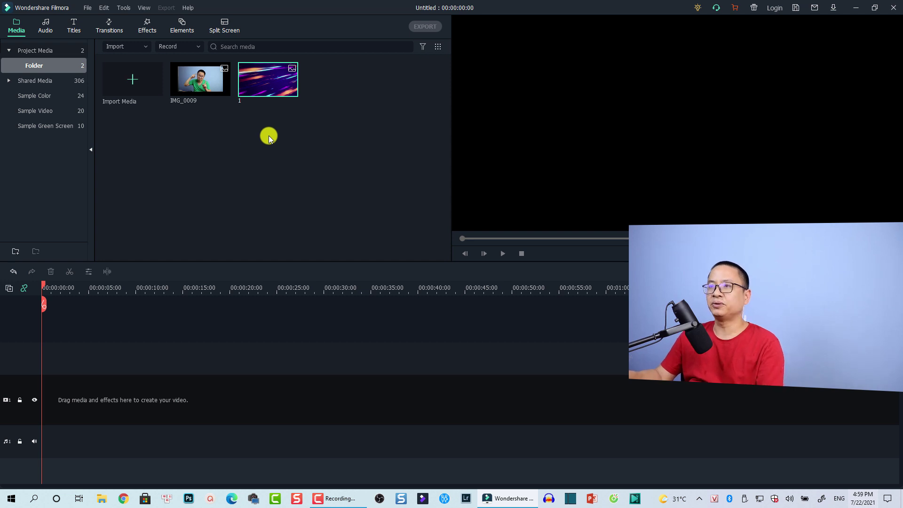
Step: Place image 1 on the video track and stretch it to about 41 seconds
mouse_move(258, 96)
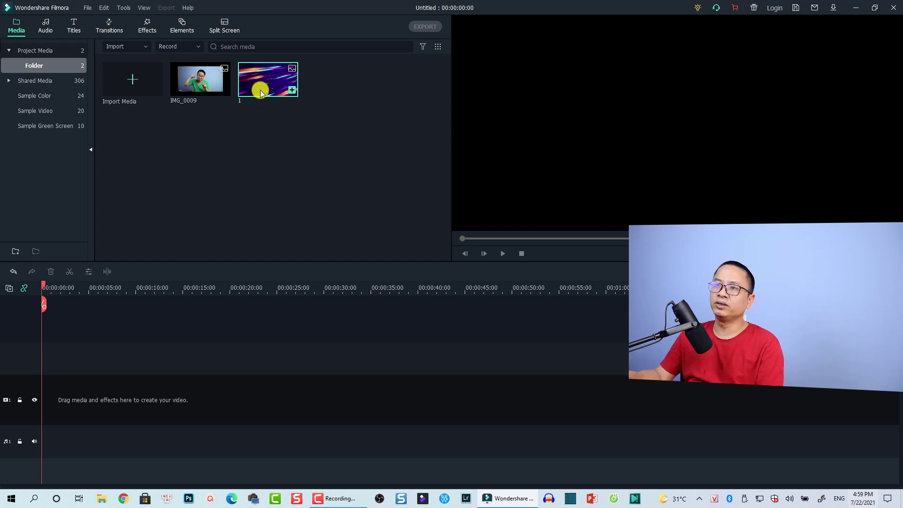
drag(258, 89, 45, 390)
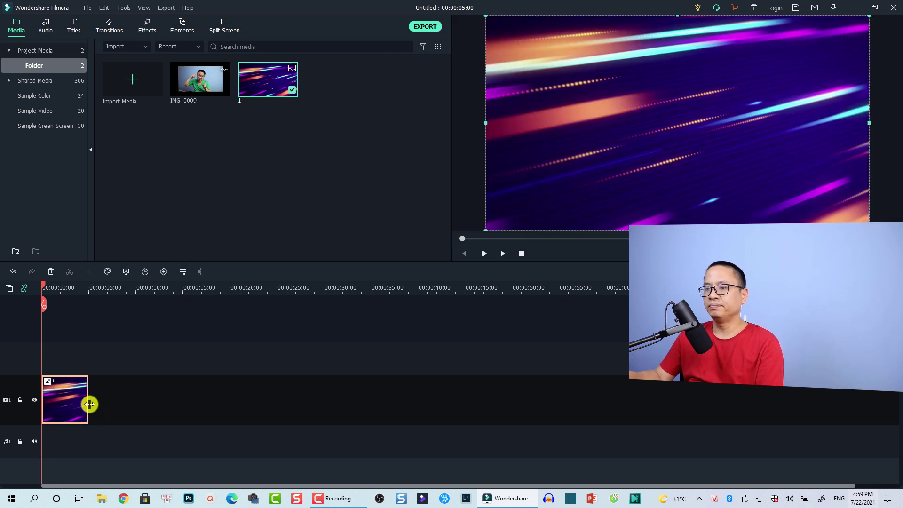
drag(94, 404, 429, 407)
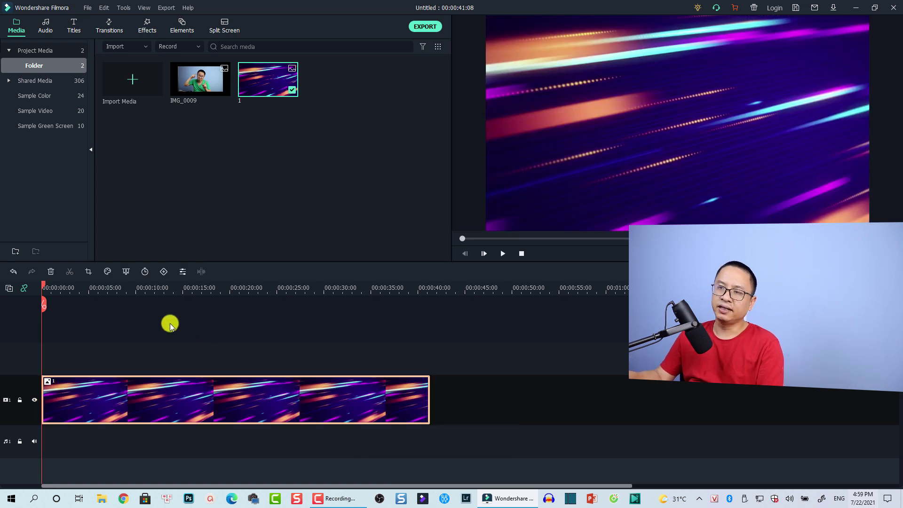
click(154, 291)
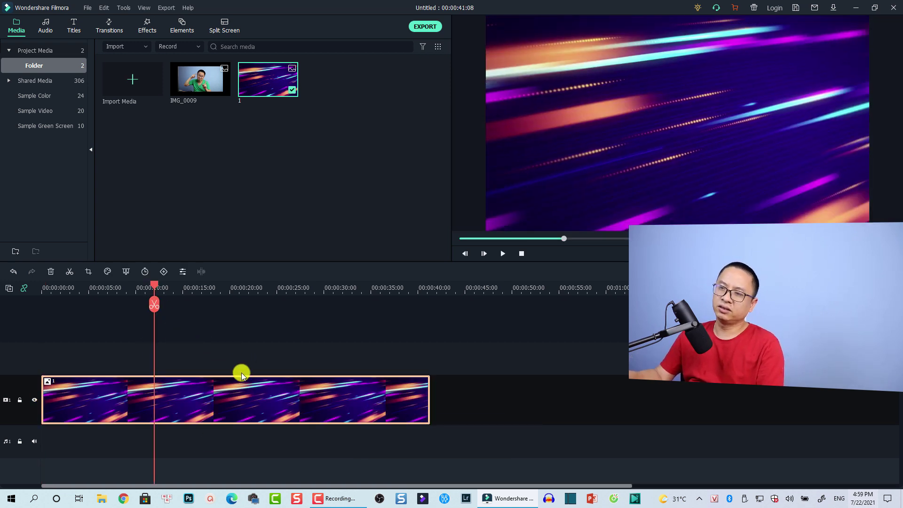
Step: Crop the image 1 clip to fit the frame
right_click(214, 400)
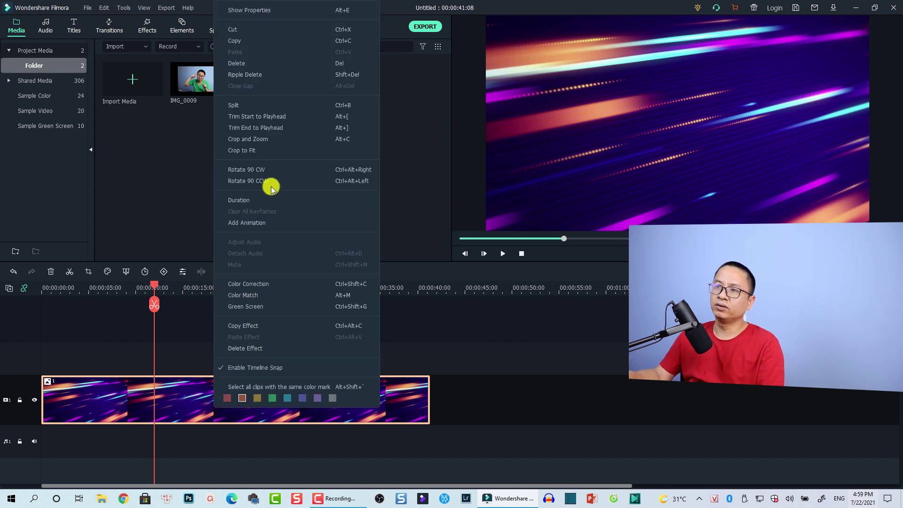
click(249, 151)
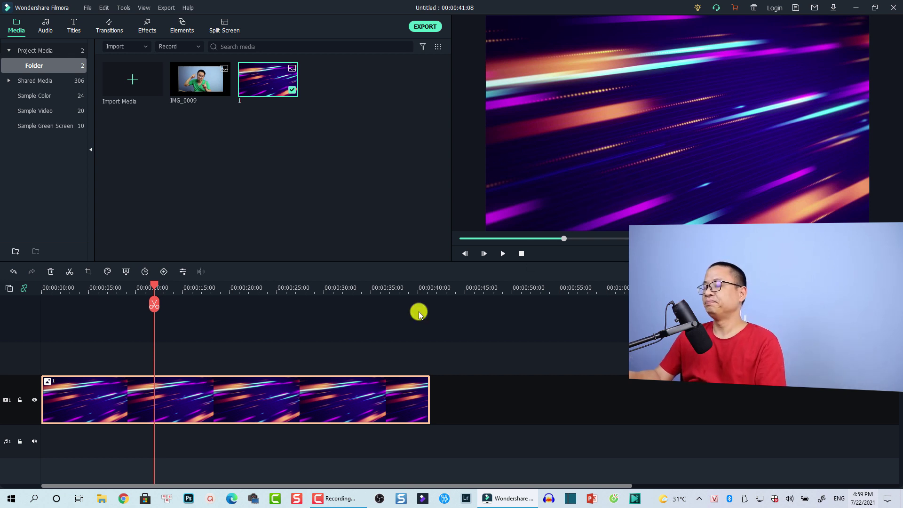
click(106, 288)
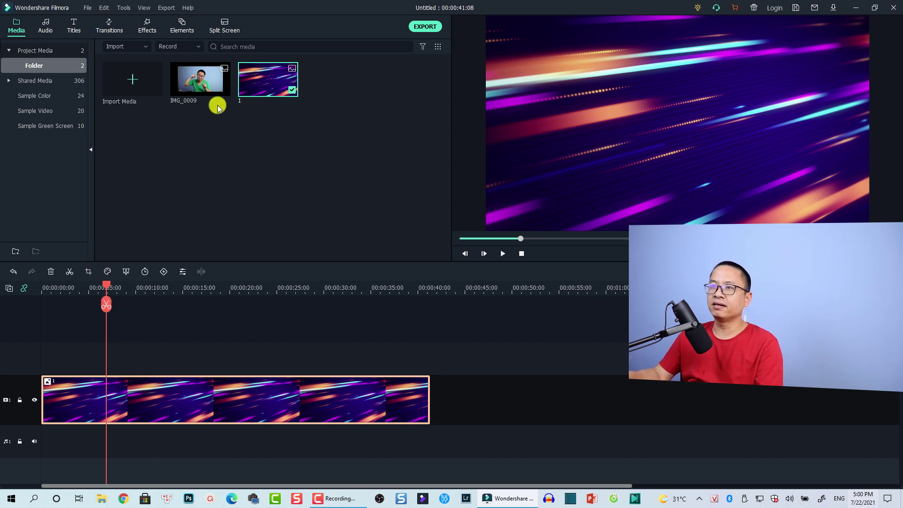
Step: Add IMG_0009 on a track above the background and preview it around 00:00:20
mouse_move(192, 89)
drag(192, 90, 430, 359)
click(53, 290)
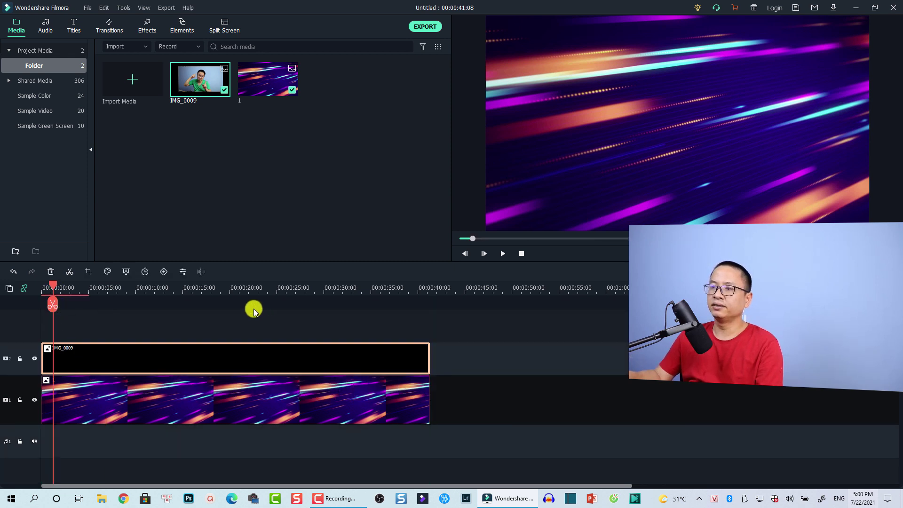
click(257, 291)
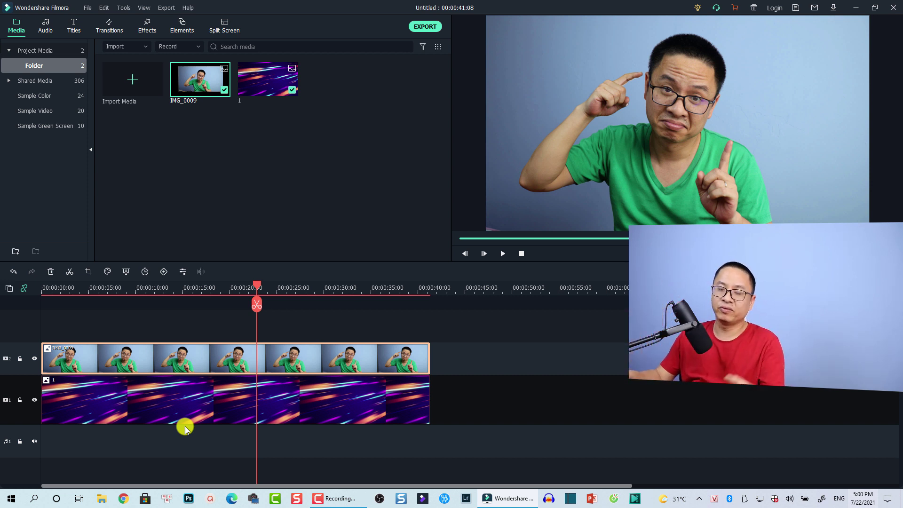
Step: Apply the AI Portrait Human Segmentation effect to the IMG_0009 clip
click(147, 27)
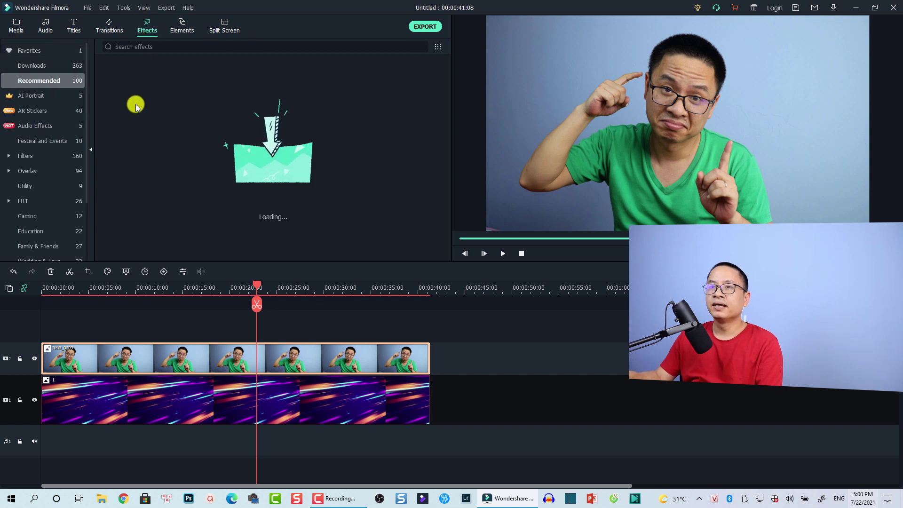
click(32, 96)
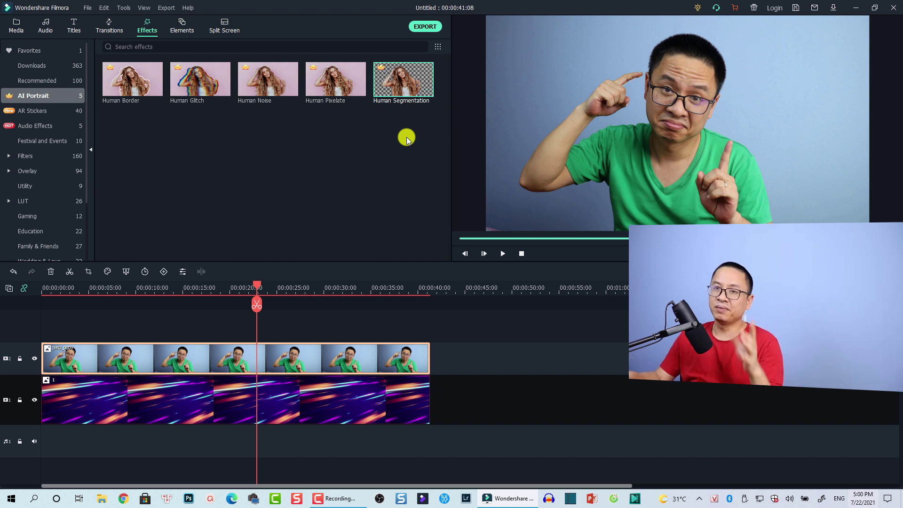
key(space)
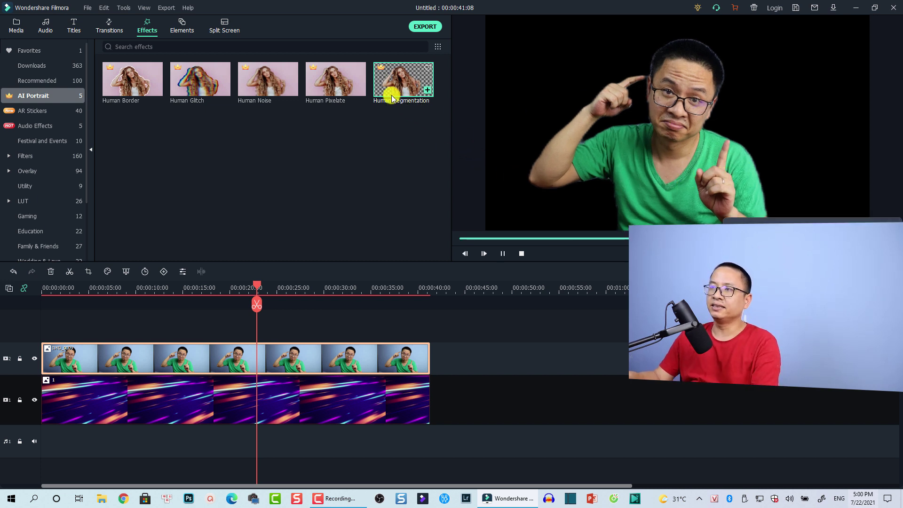
drag(389, 91, 116, 349)
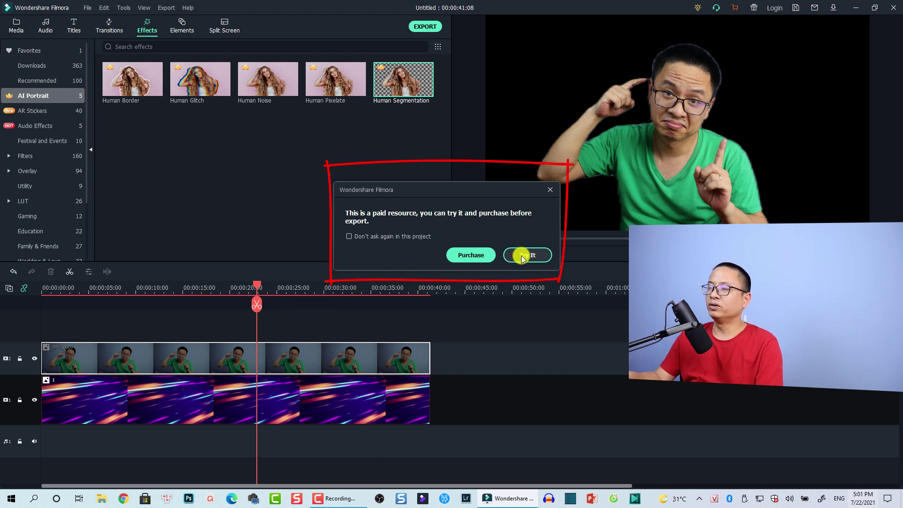
Step: Tick 'Don't ask again in this project' and choose Try It for Human Segmentation
click(348, 236)
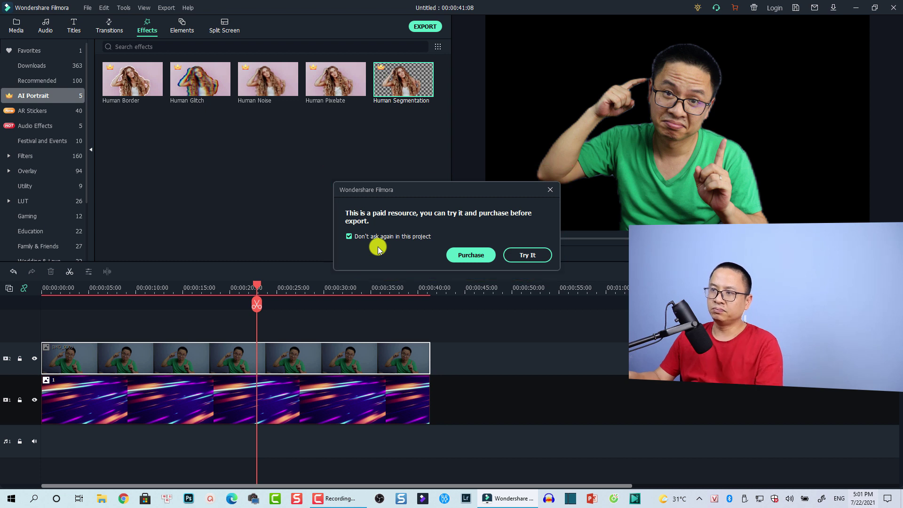
click(525, 256)
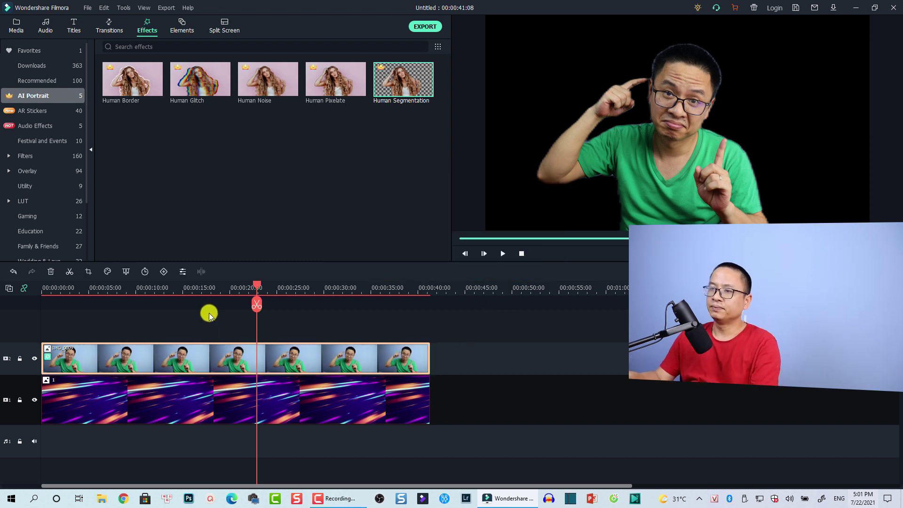
Step: Lock the background track and shrink the cut-out person toward the lower right
click(217, 290)
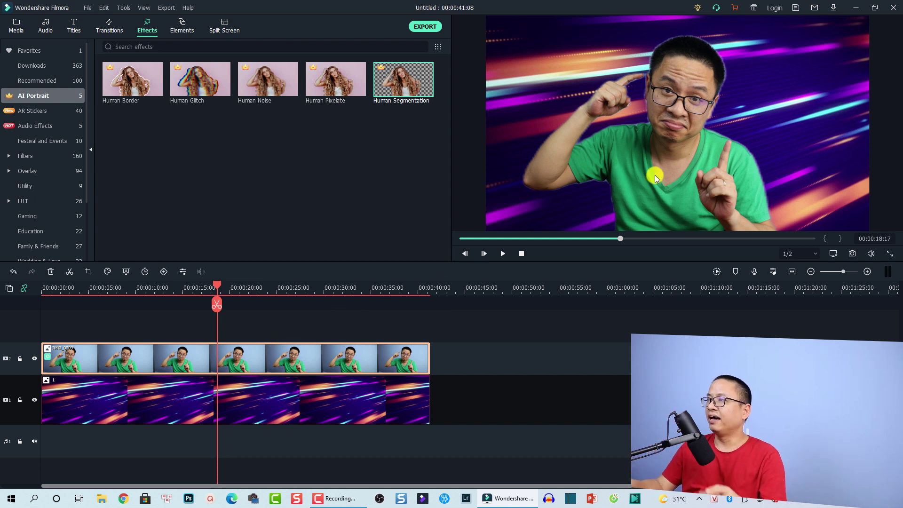
click(20, 401)
click(634, 162)
drag(485, 15, 571, 82)
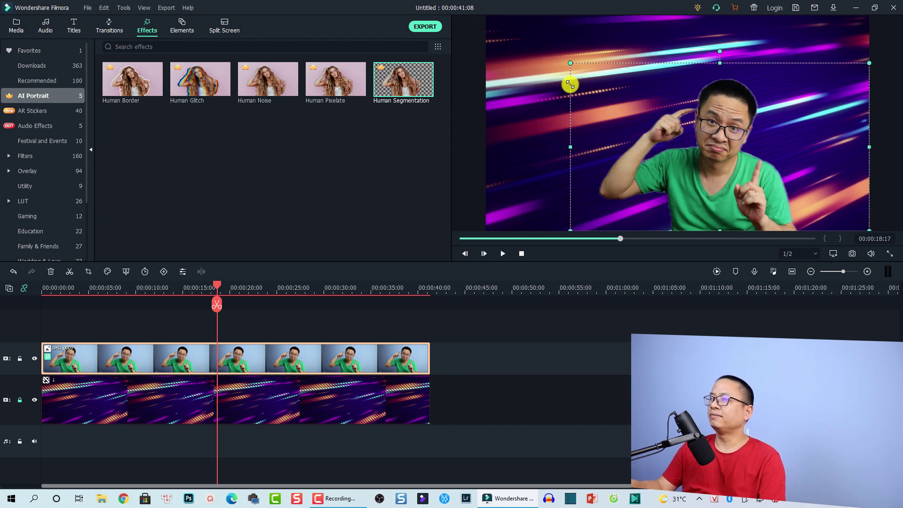
Step: Apply the Human Border effect to the photo clip for a white outline
click(523, 332)
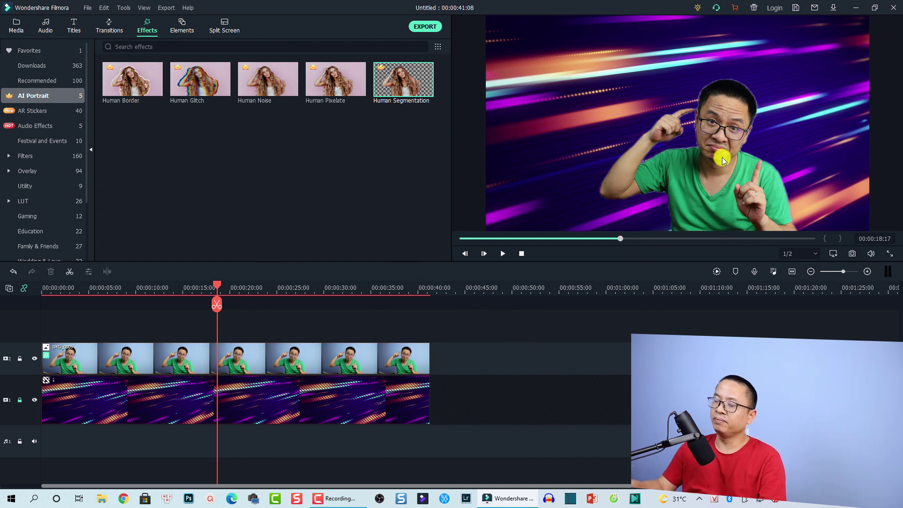
click(133, 92)
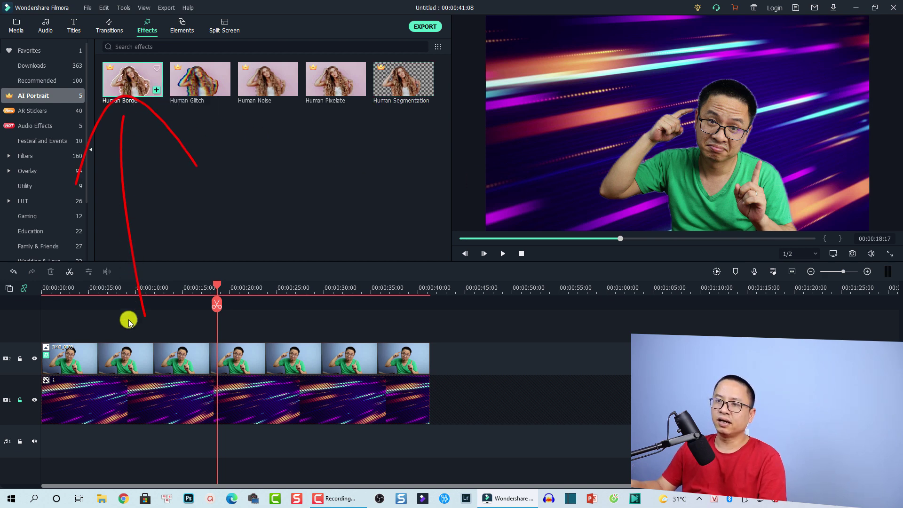
click(125, 359)
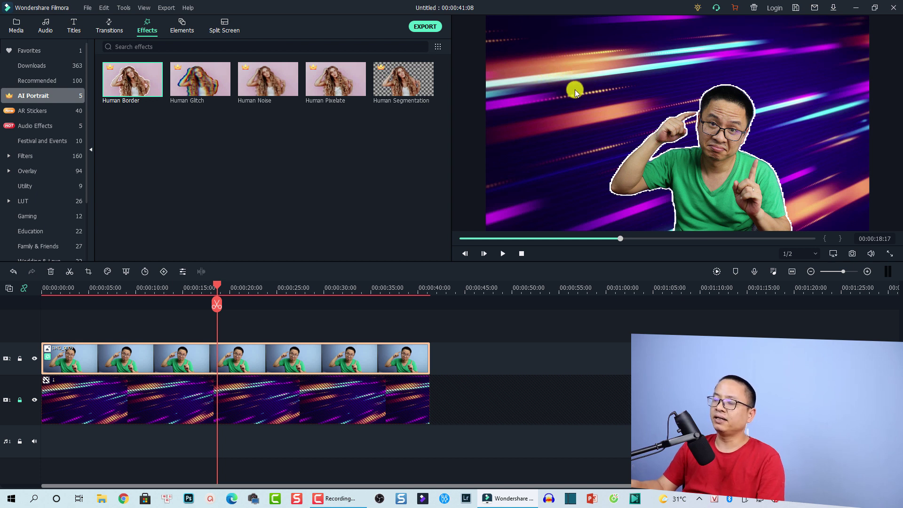
Step: Search titles for 'default' and add Default Title on a new track, extended to 00:00:41:08
click(76, 28)
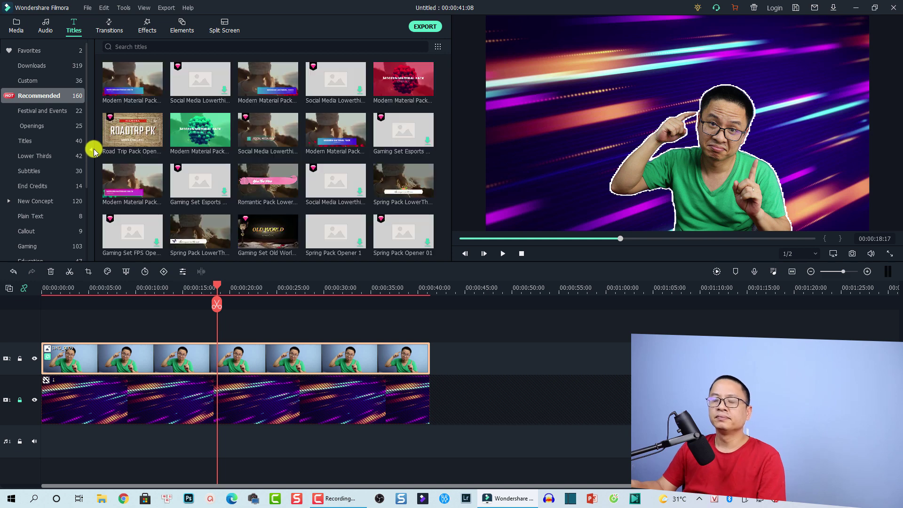
click(28, 142)
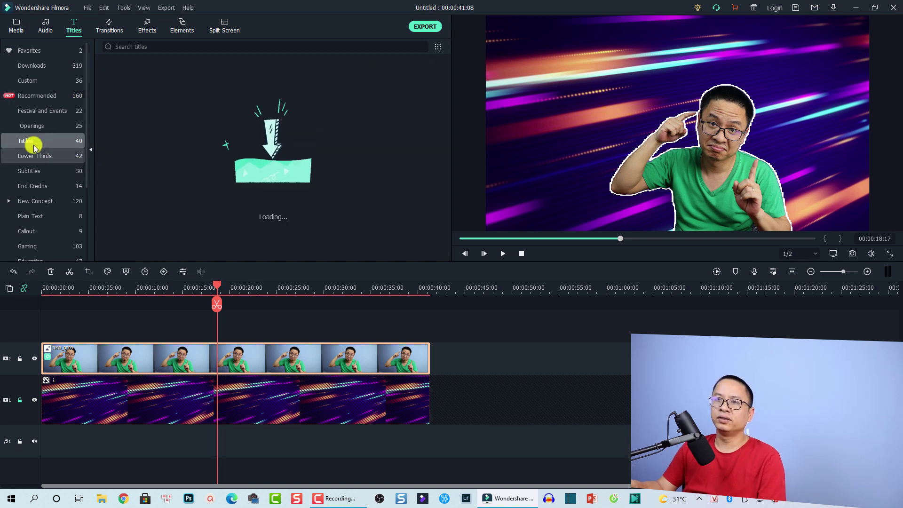
click(159, 47)
text(dèa)
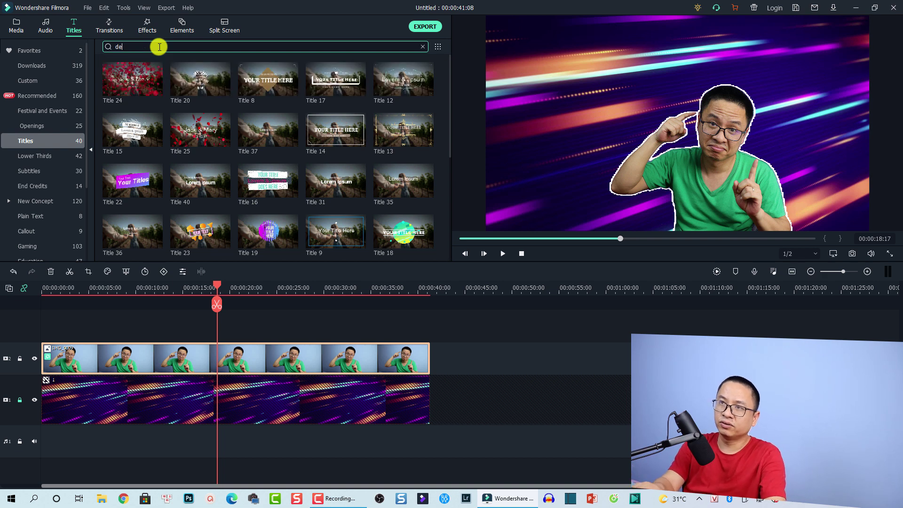
key(BackSpace)
key(BackSpace)
text(efa)
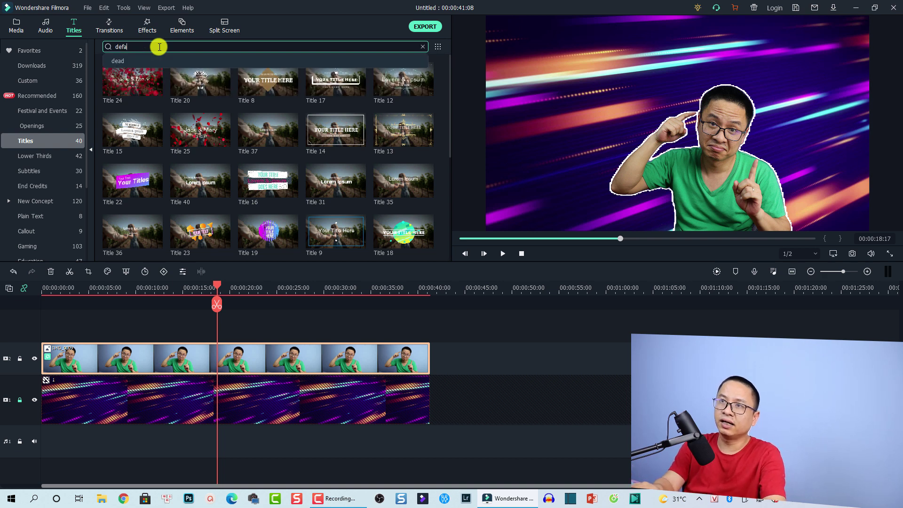
text(ult)
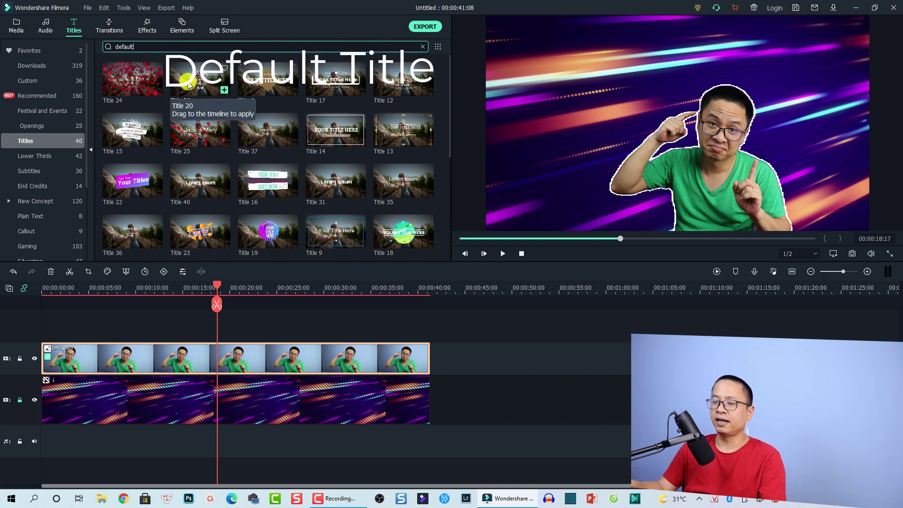
key(Return)
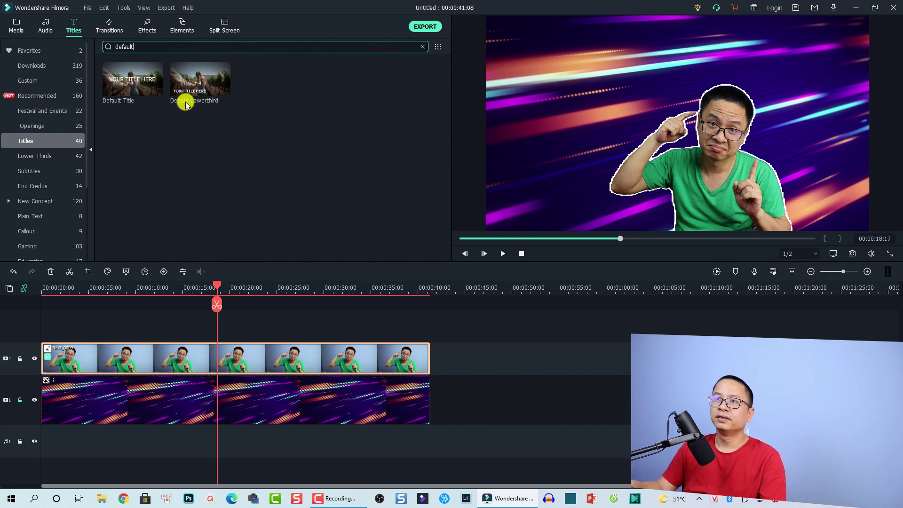
drag(130, 87, 36, 319)
drag(91, 346, 434, 350)
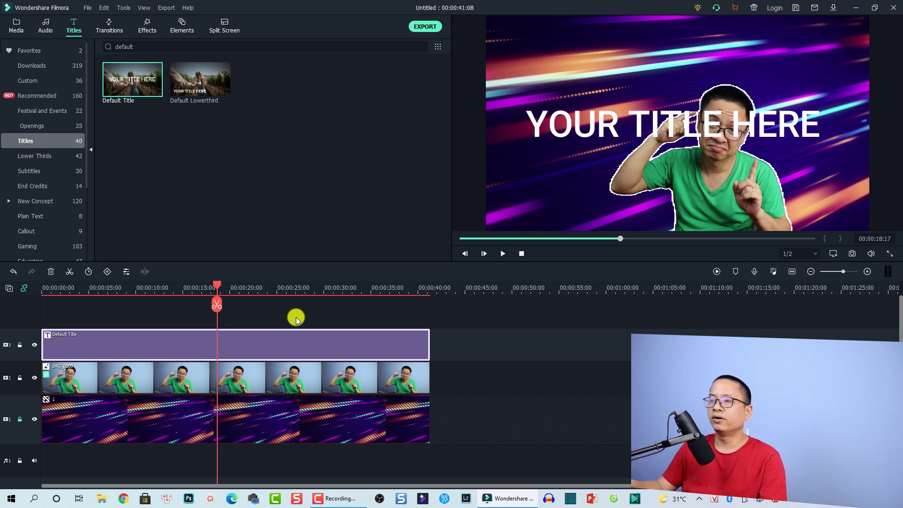
Step: Replace the placeholder title text with 'Thunbnail'
click(256, 103)
key(ctrl+a)
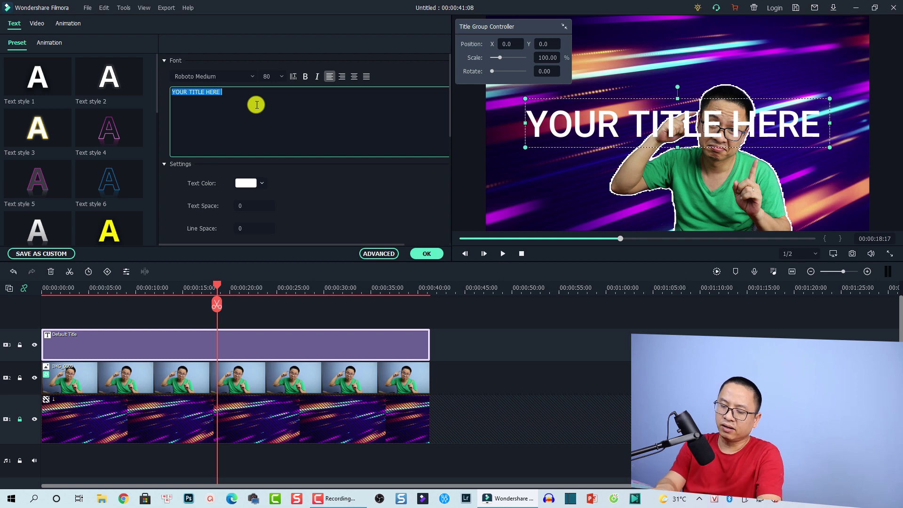
text(Thu)
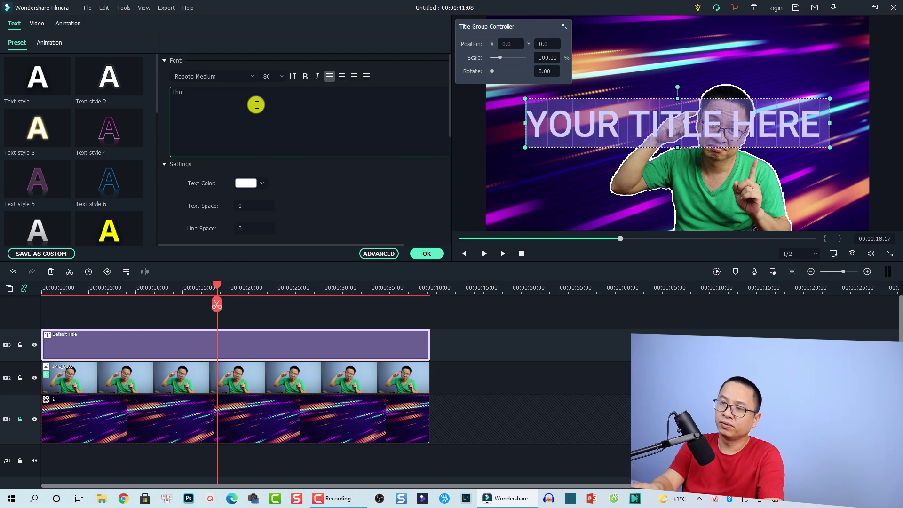
text(nbnail)
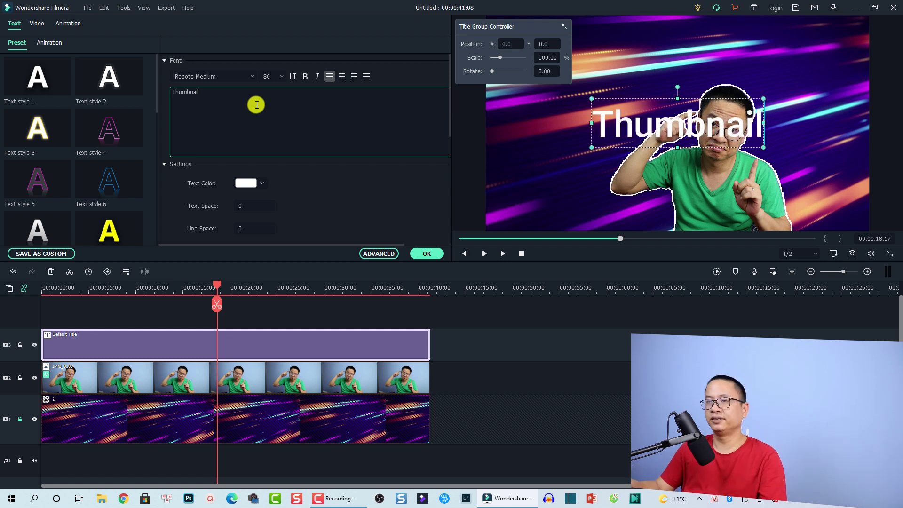
Step: Set the title font to Roboto Slab ExtraBold and confirm the edits
click(231, 76)
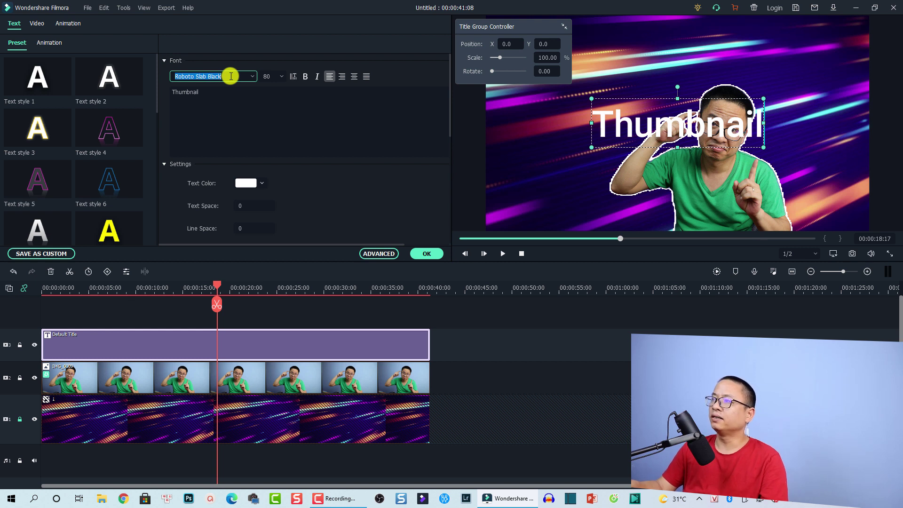
scroll(230, 77, down, 1)
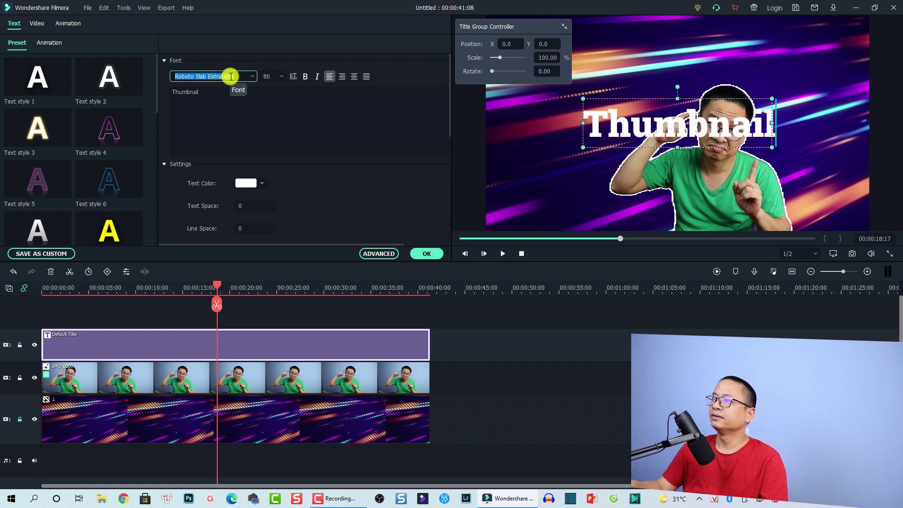
scroll(230, 76, down, 1)
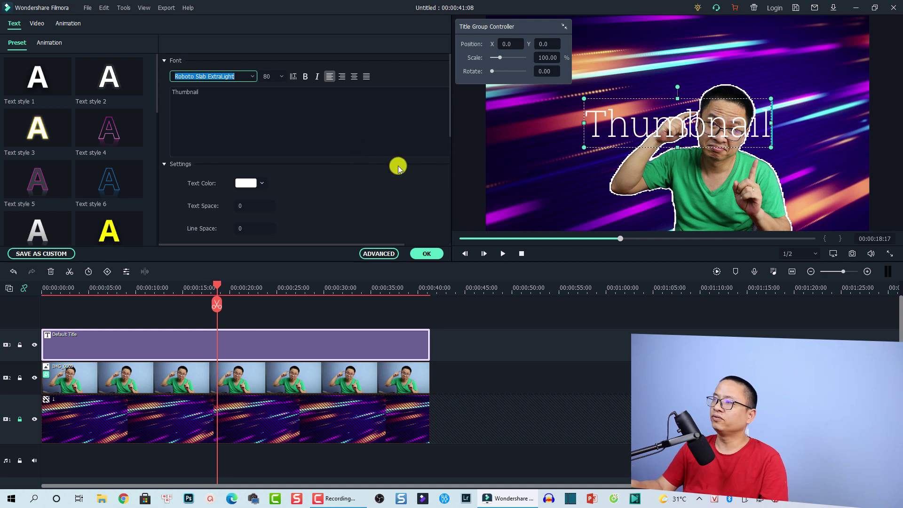
scroll(242, 72, up, 1)
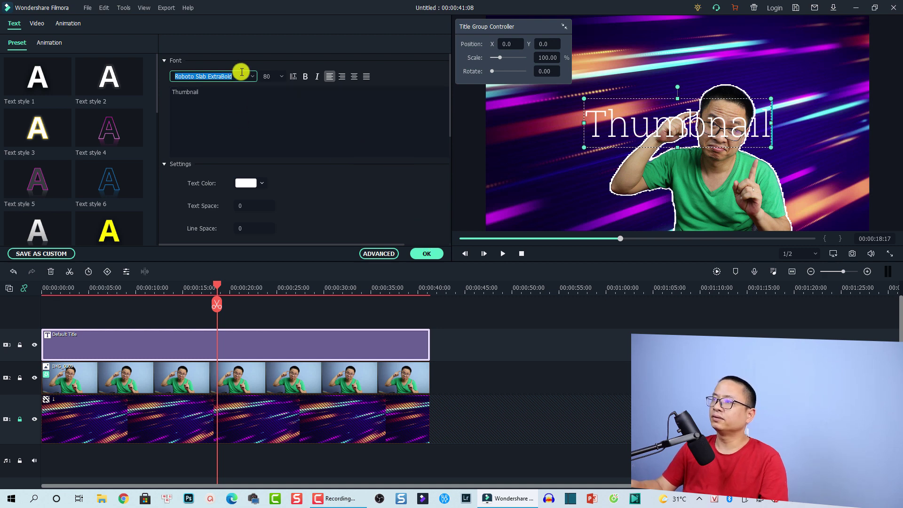
click(429, 256)
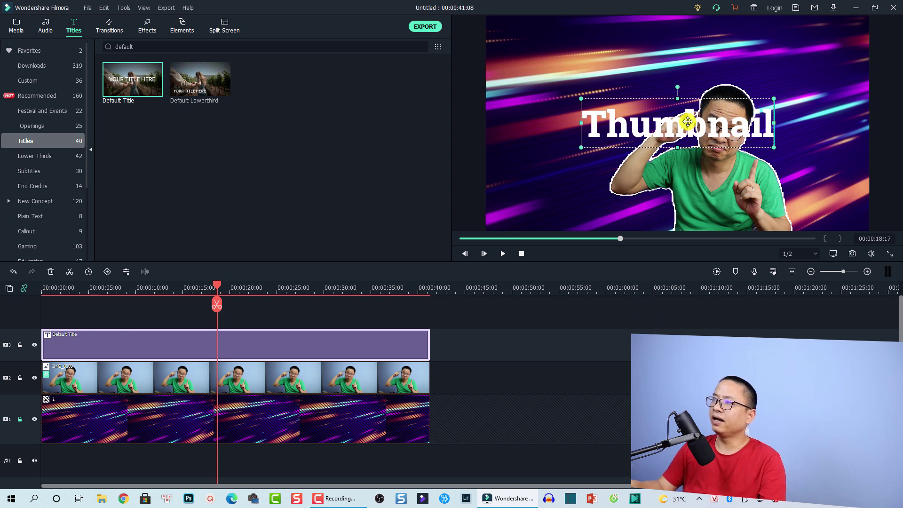
Step: Reposition the Thumbnail title to the upper-left of the frame, clear of the presenter's face
drag(688, 128, 636, 89)
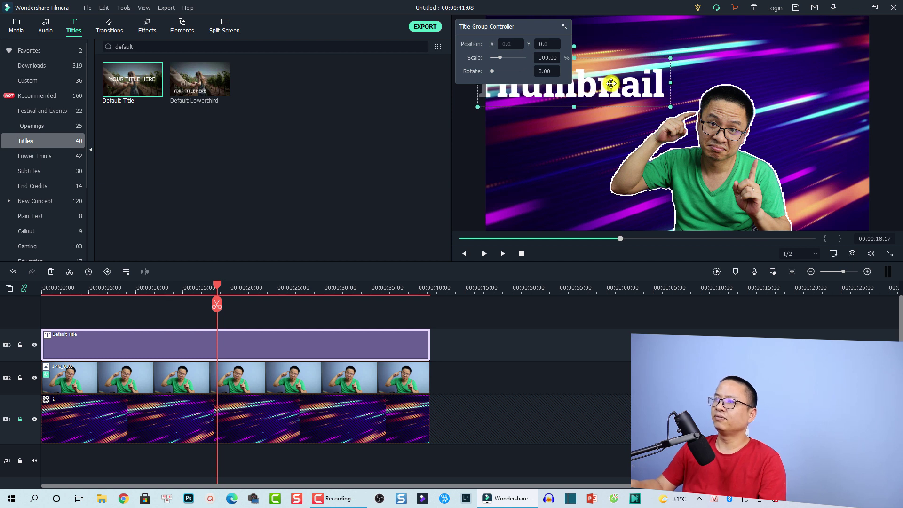
drag(614, 83, 616, 83)
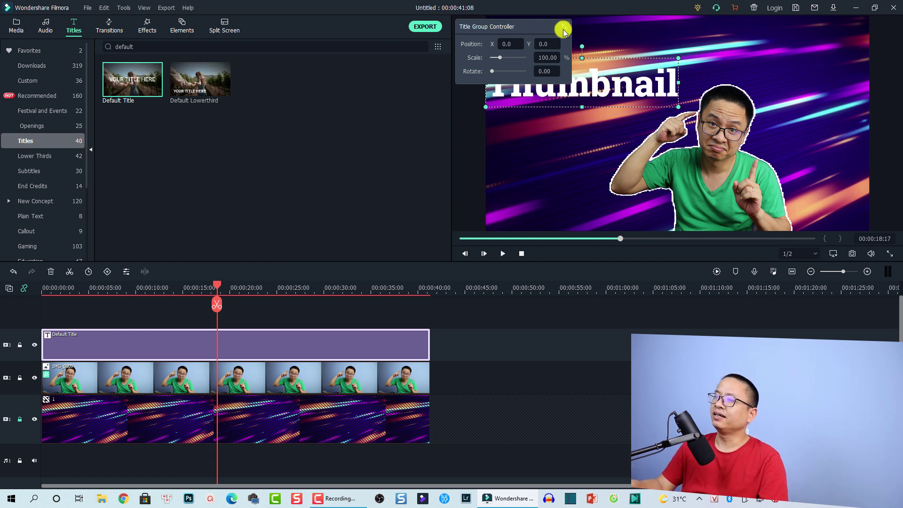
click(564, 28)
click(535, 359)
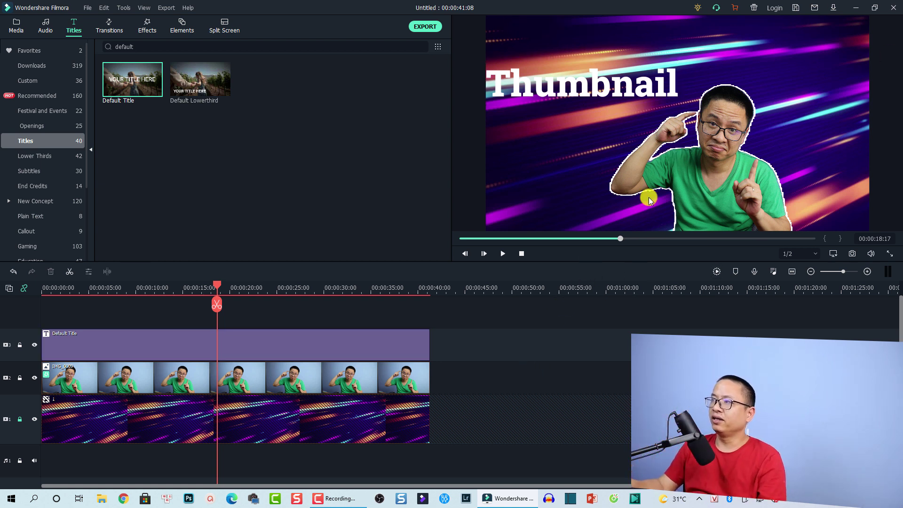
Step: Add the Crayons Pack Overlay from Recommended effects onto a new top track at the timeline start
click(147, 28)
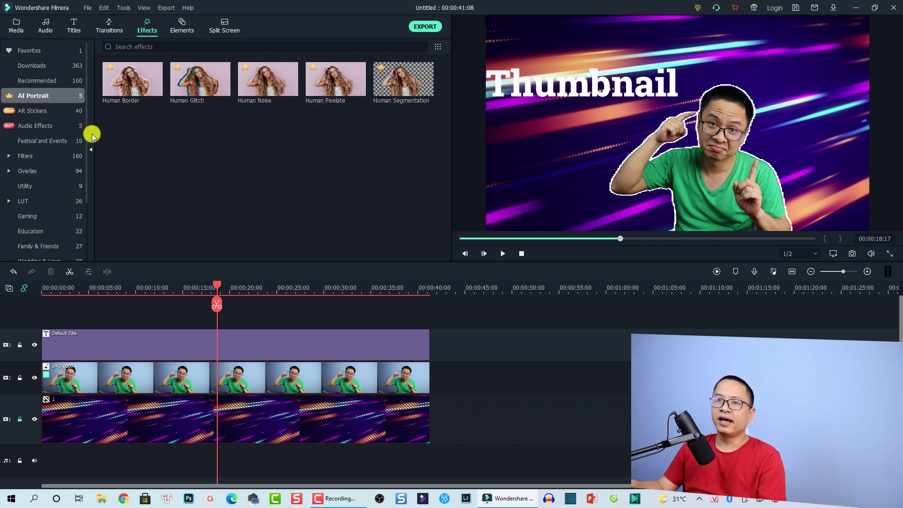
click(31, 172)
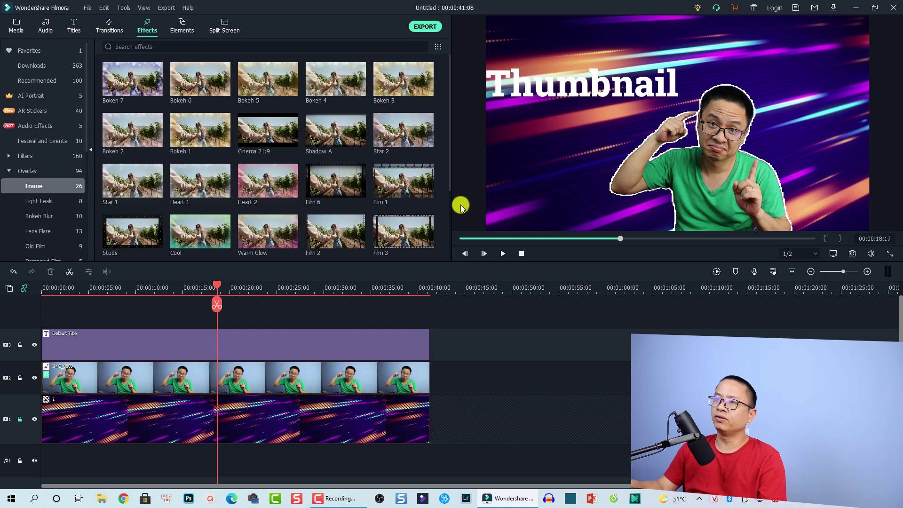
click(40, 66)
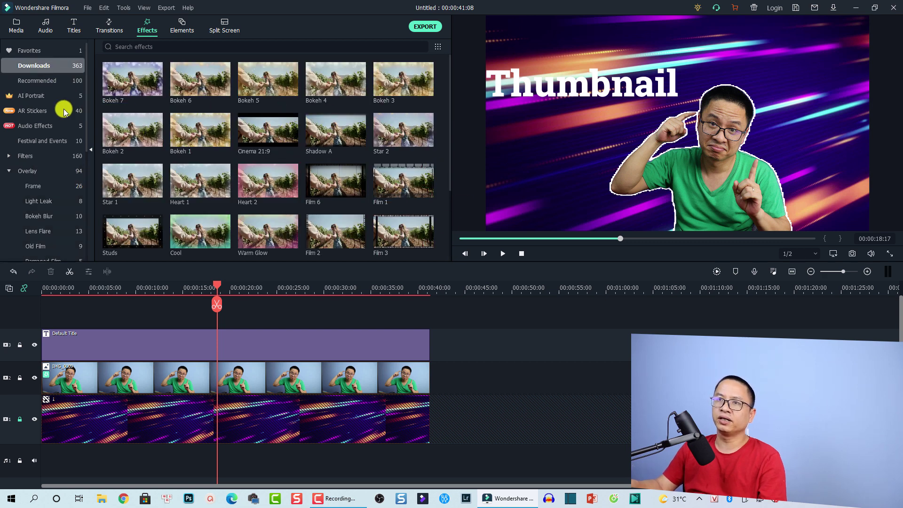
click(41, 81)
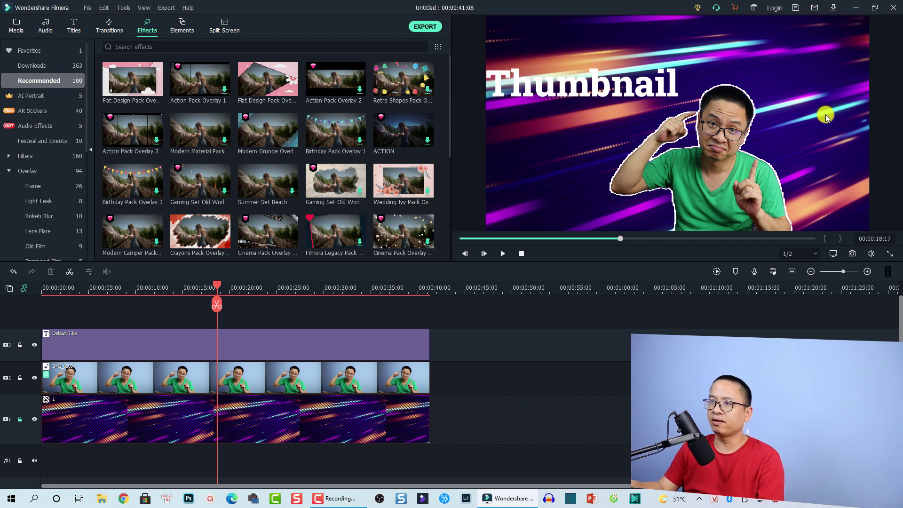
click(397, 239)
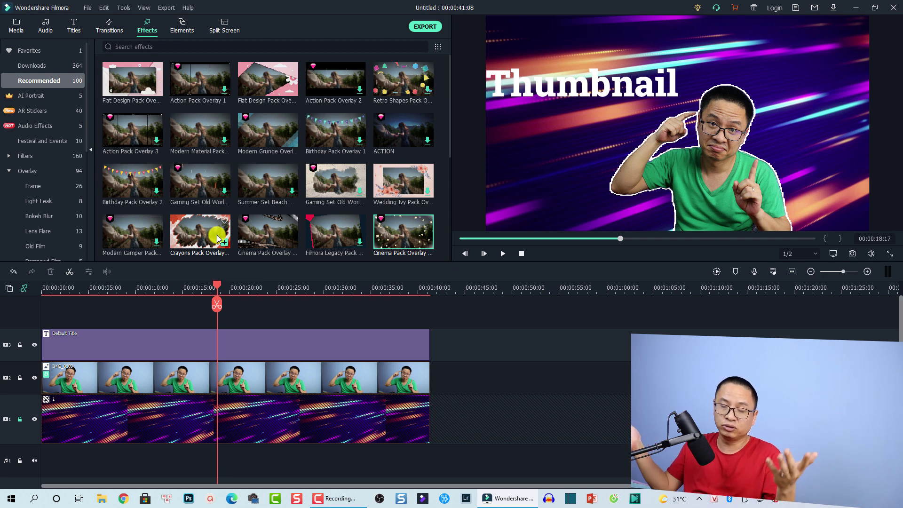
click(201, 241)
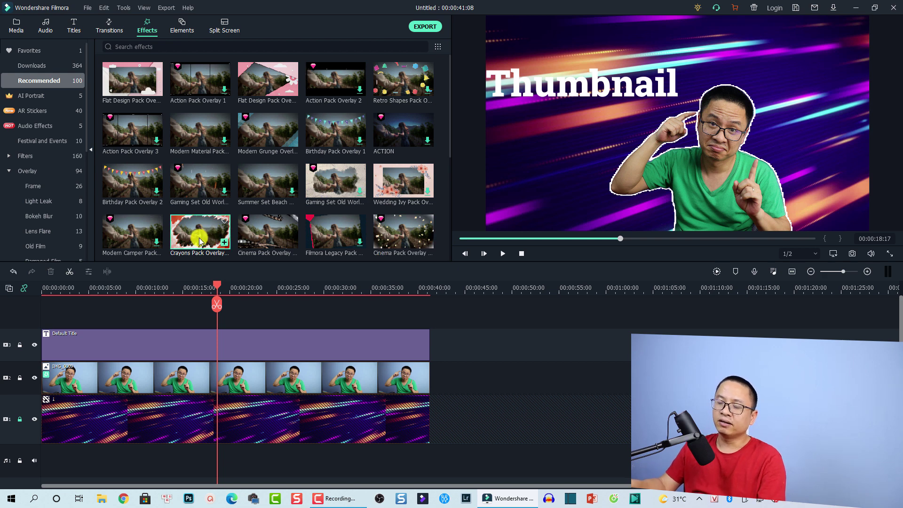
drag(199, 241, 70, 303)
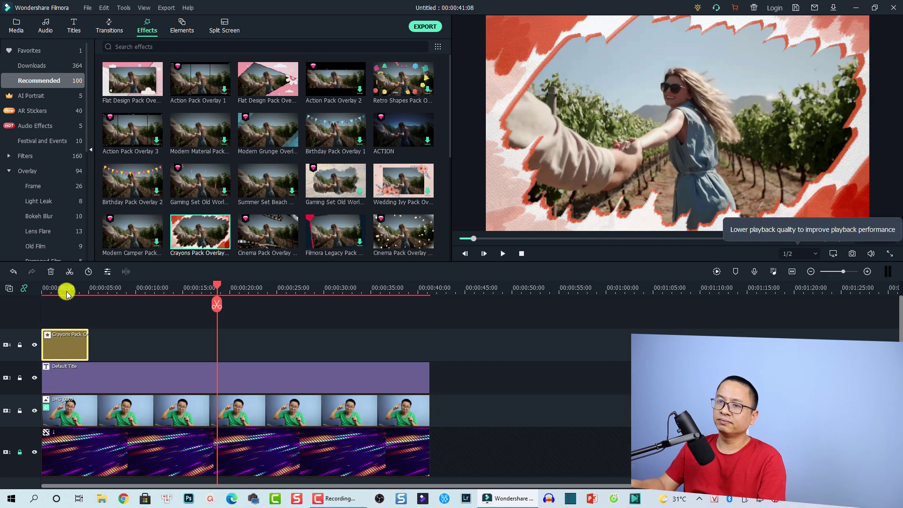
Step: Lock crayon overlay track 4 and centre the Thumbnail title near the top inside the frame
click(65, 290)
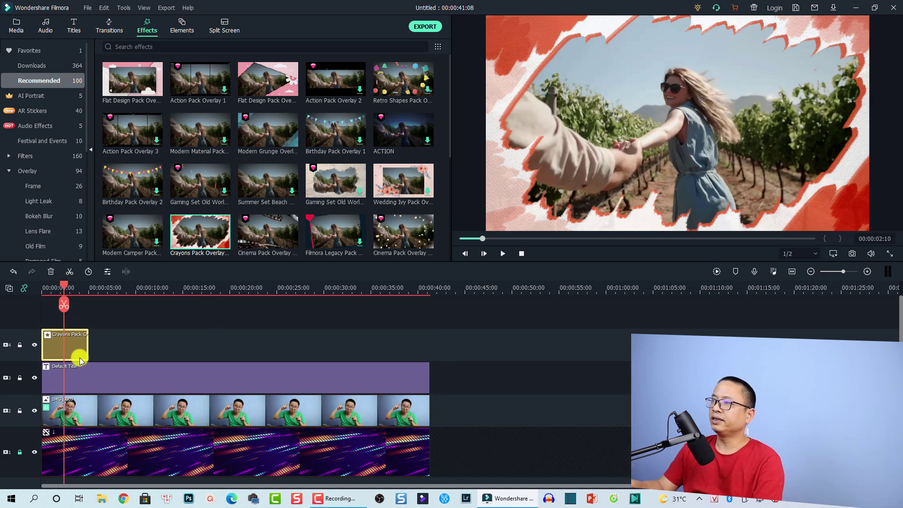
click(75, 327)
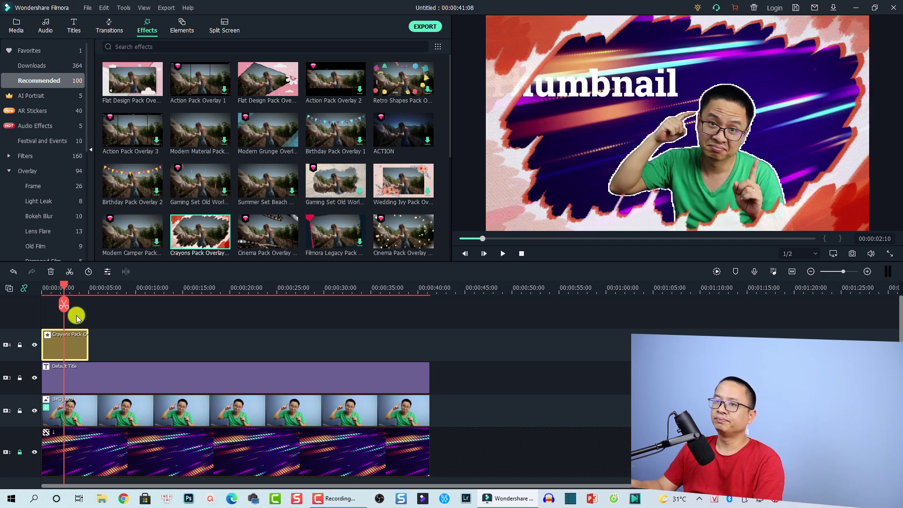
click(604, 88)
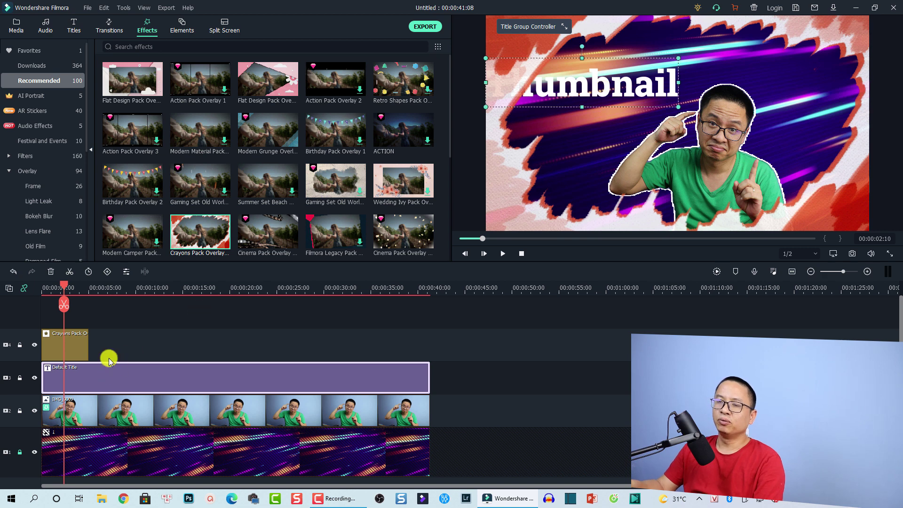
click(20, 344)
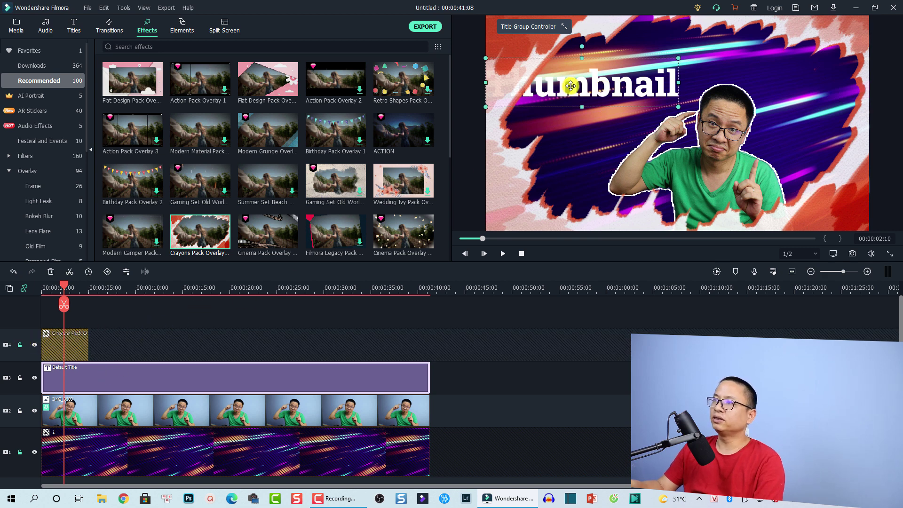
drag(639, 70, 641, 70)
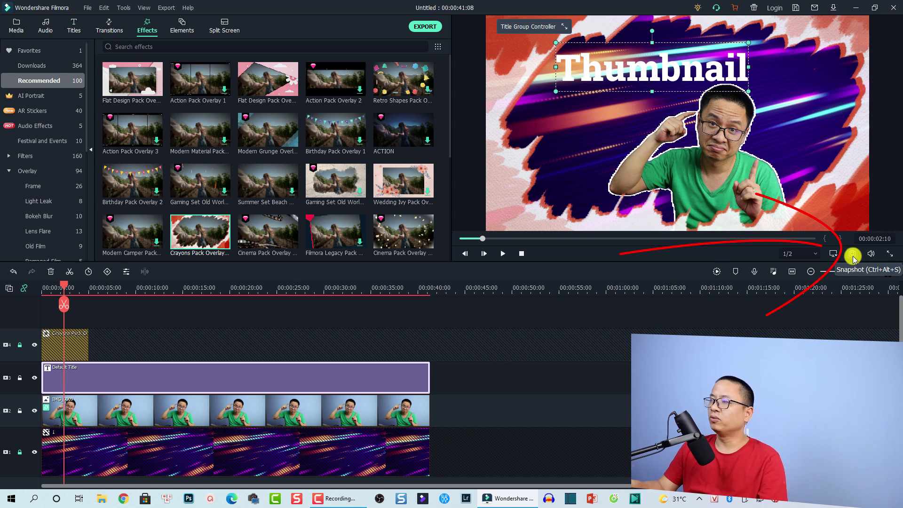
click(15, 29)
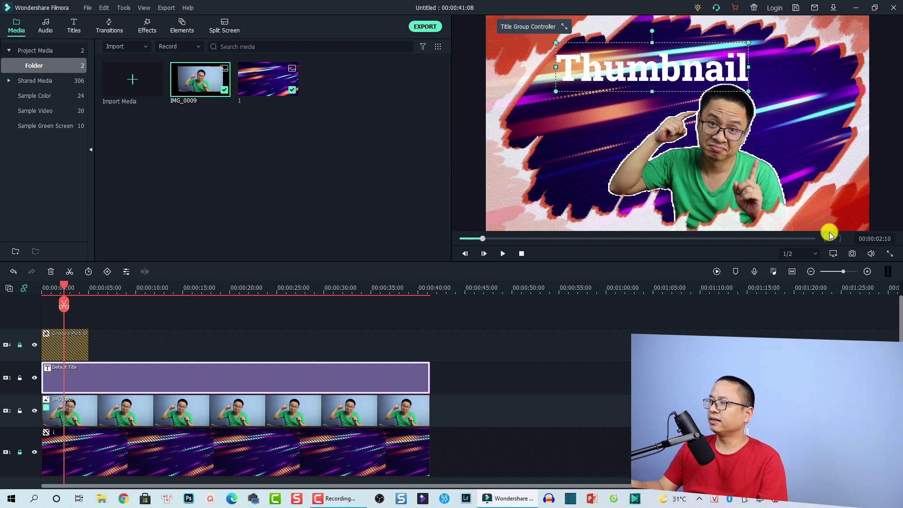
Step: Capture the current preview frame as Snapshot_47 in the project media
click(852, 254)
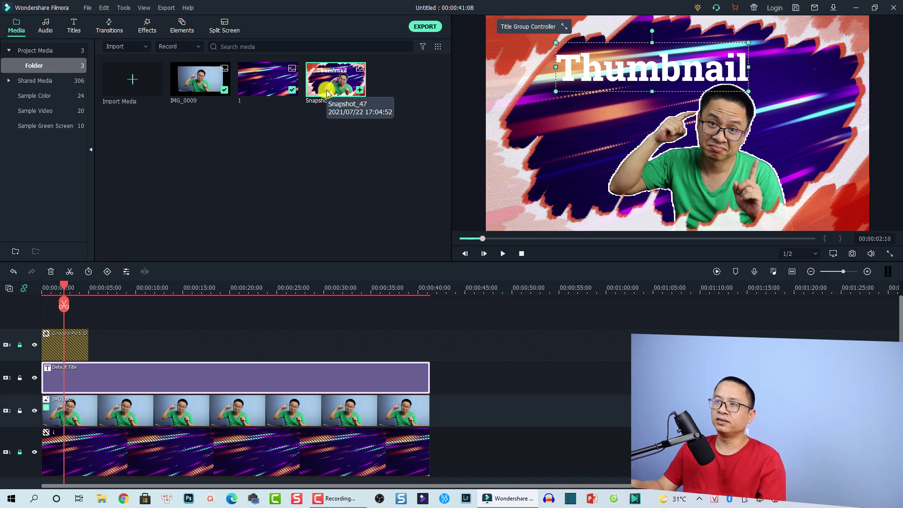
right_click(328, 94)
Step: Reveal Snapshot_47.png in File Explorer and confirm it is a 1920 x 1080 PNG of 1.96 MB
click(371, 278)
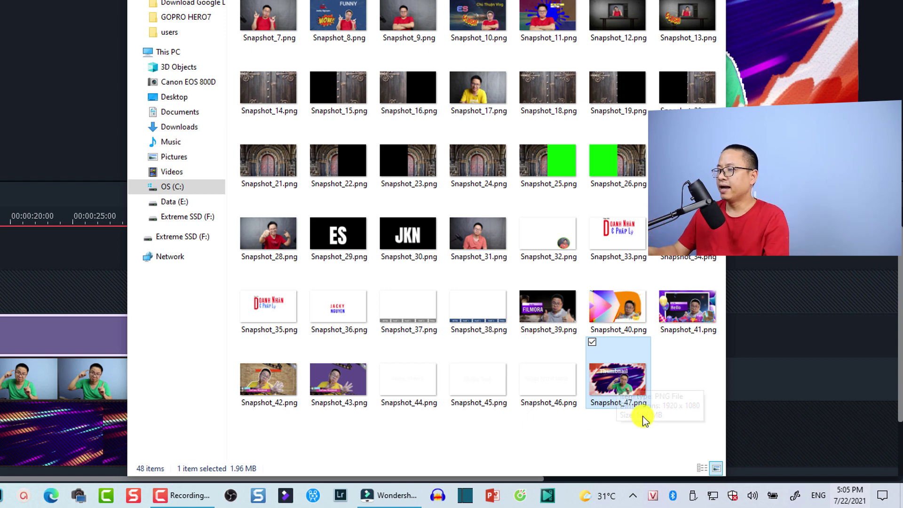
mouse_move(636, 388)
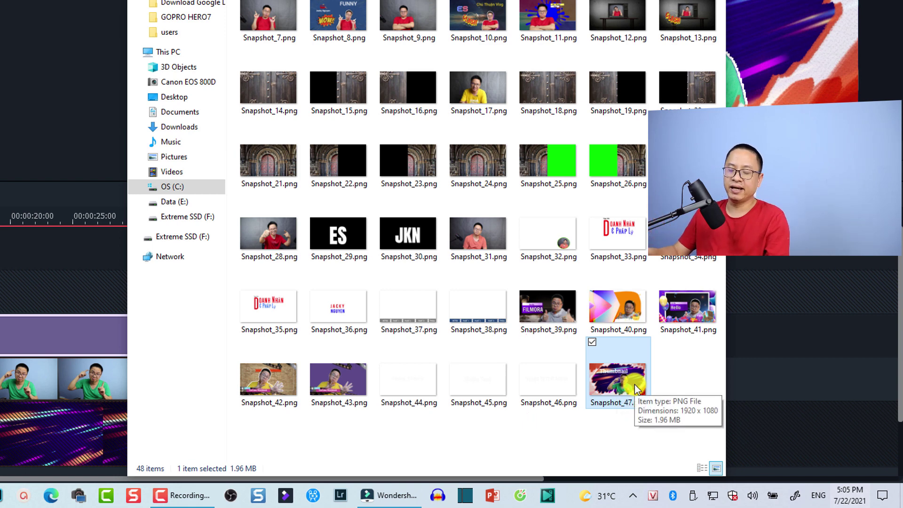